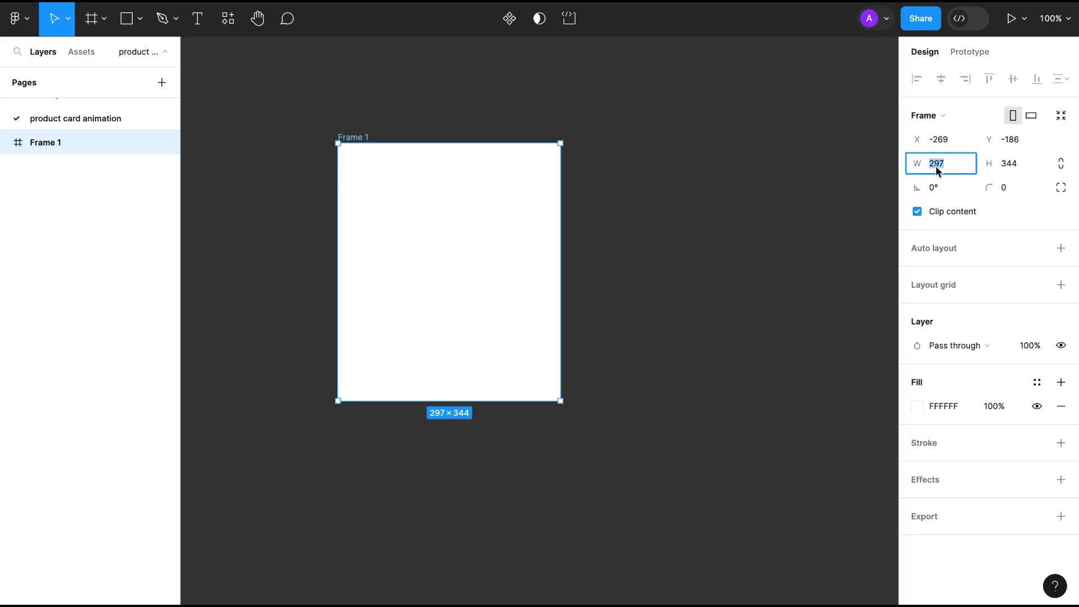
# - Size Frame 1 to 400×400 with a 25 corner radius
pyautogui.press('Tab')
pyautogui.write('600')
pyautogui.press('Return')
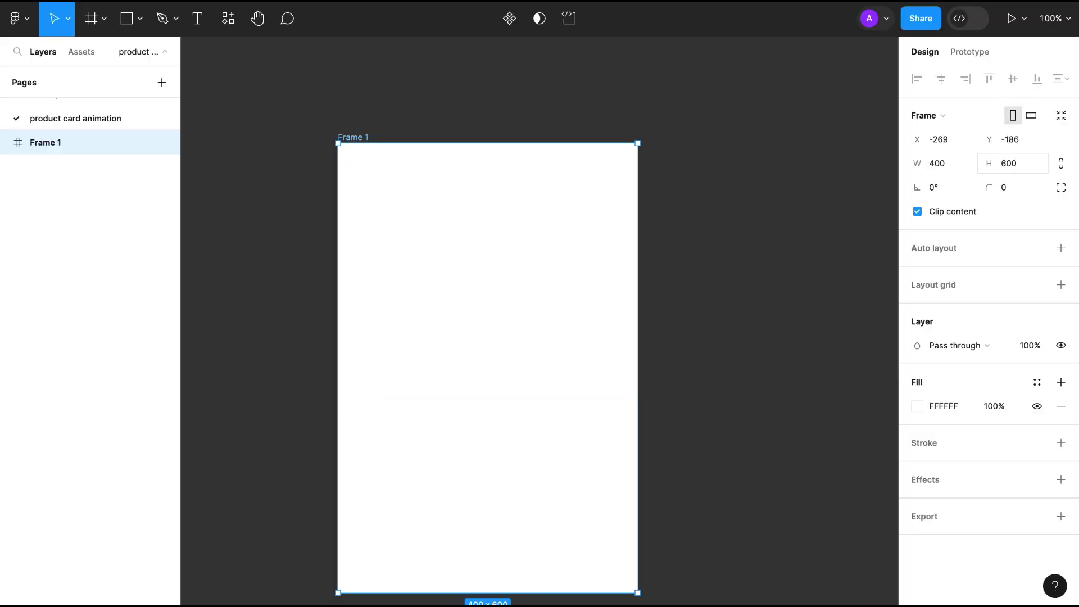
pyautogui.click(1008, 163)
pyautogui.write('400')
pyautogui.press('Return')
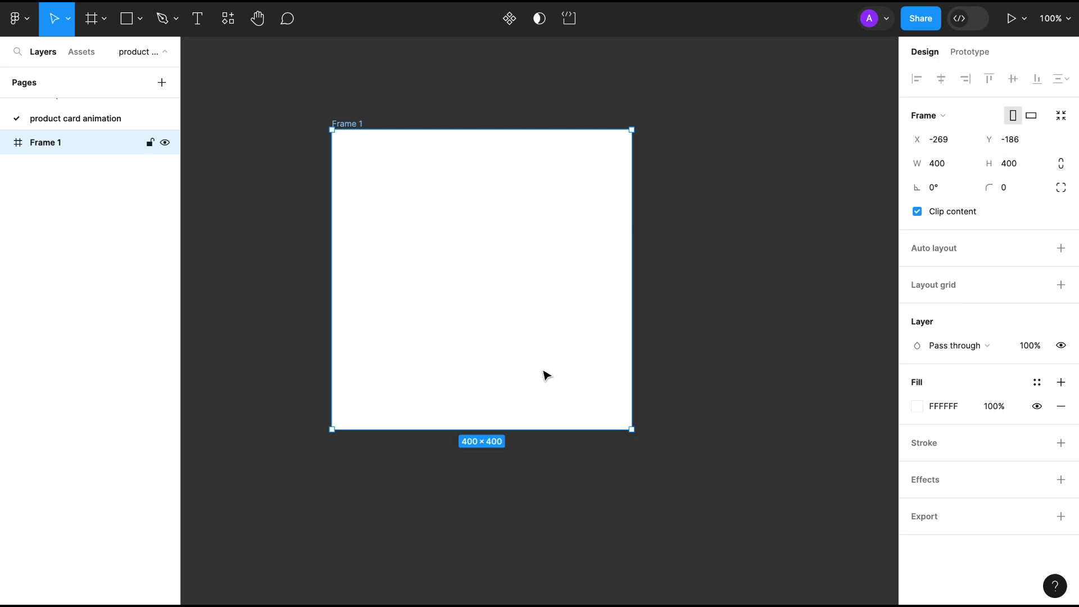
pyautogui.click(1008, 187)
pyautogui.write('25')
pyautogui.press('Return')
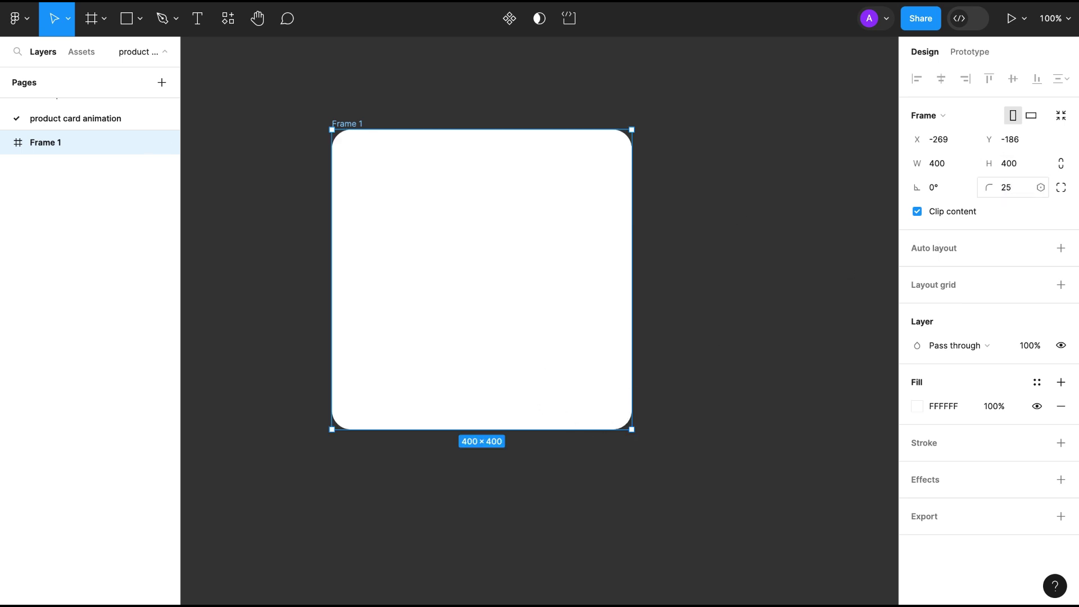
# - Give the frame an orange fill
pyautogui.click(918, 406)
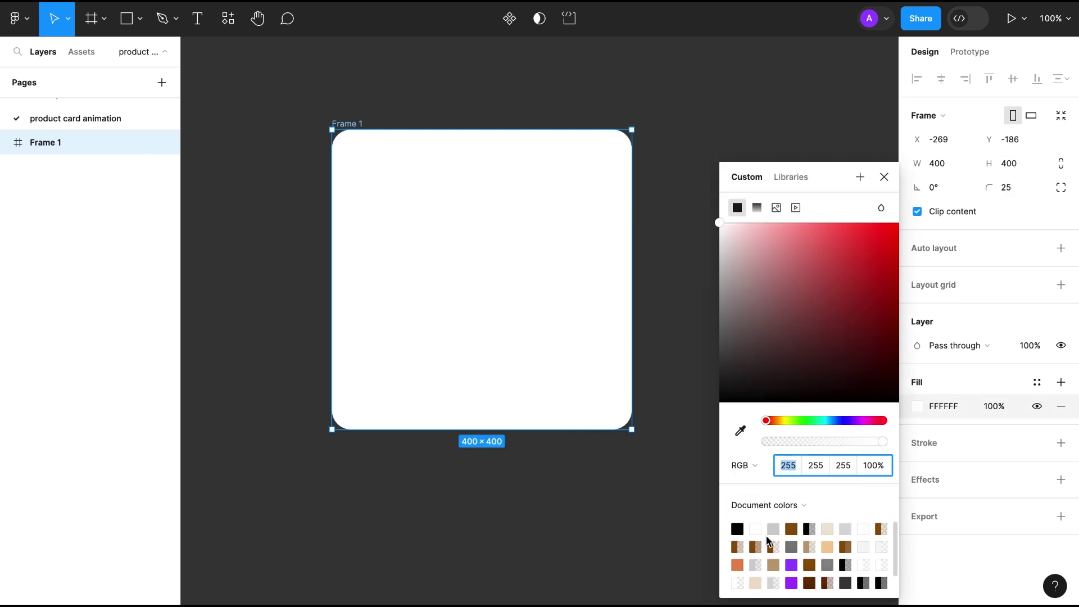
pyautogui.click(790, 528)
pyautogui.moveTo(892, 305)
pyautogui.mouseDown()
pyautogui.moveTo(898, 240)
pyautogui.moveTo(854, 239)
pyautogui.mouseUp()
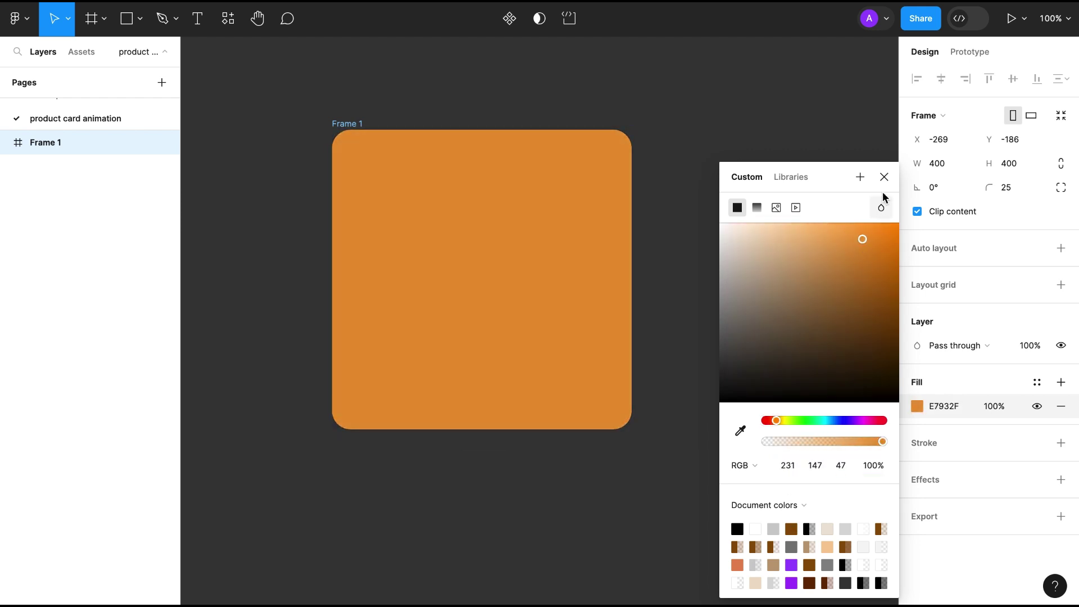
pyautogui.click(883, 177)
# - Add a 'Services' text layer in the top-left area of the orange frame
pyautogui.press('t')
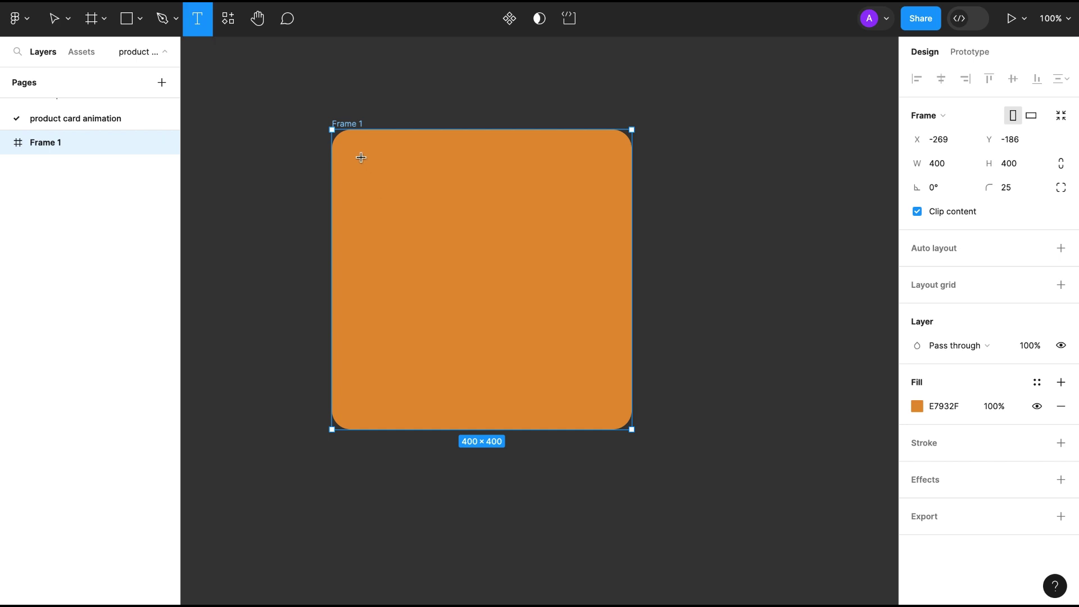
pyautogui.click(361, 158)
pyautogui.click(1005, 407)
pyautogui.write('40')
pyautogui.press('Return')
pyautogui.write('t')
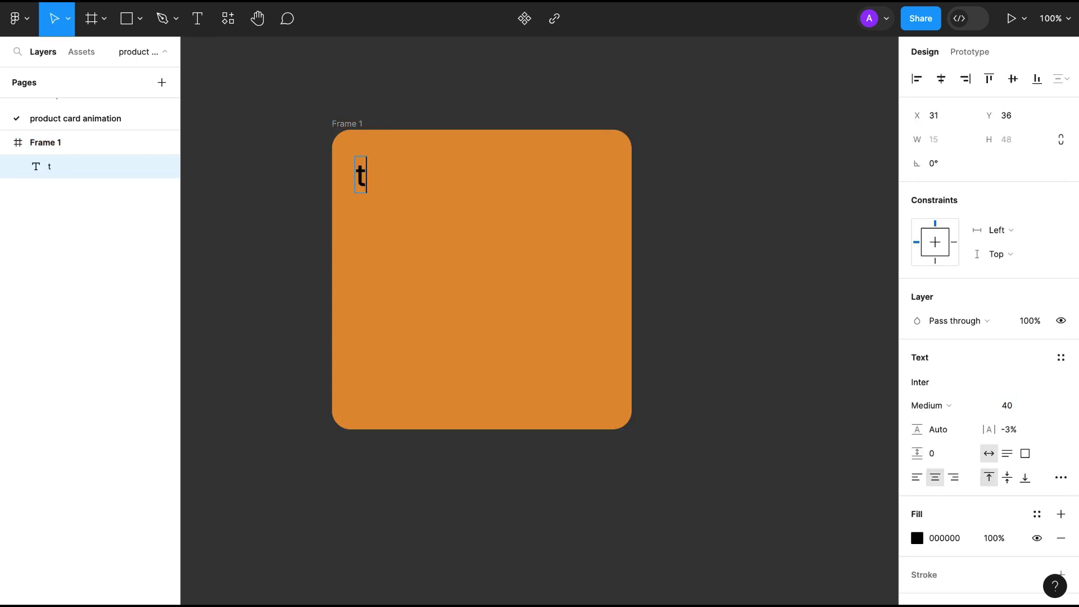
pyautogui.press('BackSpace')
pyautogui.write('Services')
pyautogui.press('Escape')
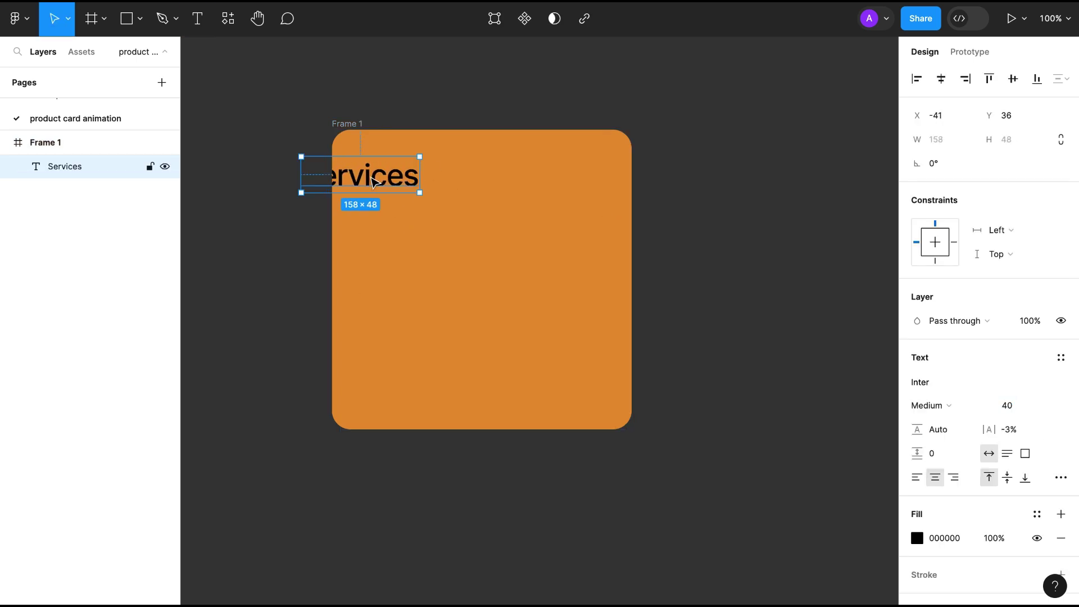
pyautogui.moveTo(374, 181); pyautogui.dragTo(422, 172)
# - Style the Services heading as 30 pt Medium in white, tucked into the top-left corner
pyautogui.click(1010, 407)
pyautogui.write('30')
pyautogui.press('Return')
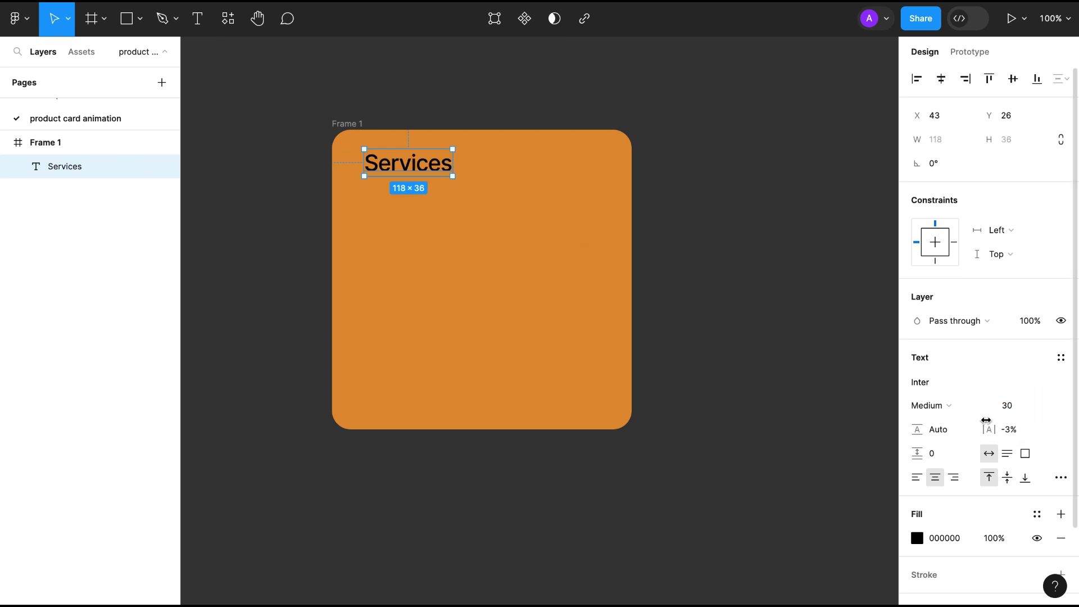
pyautogui.click(931, 405)
pyautogui.click(945, 388)
pyautogui.moveTo(409, 162); pyautogui.dragTo(397, 160)
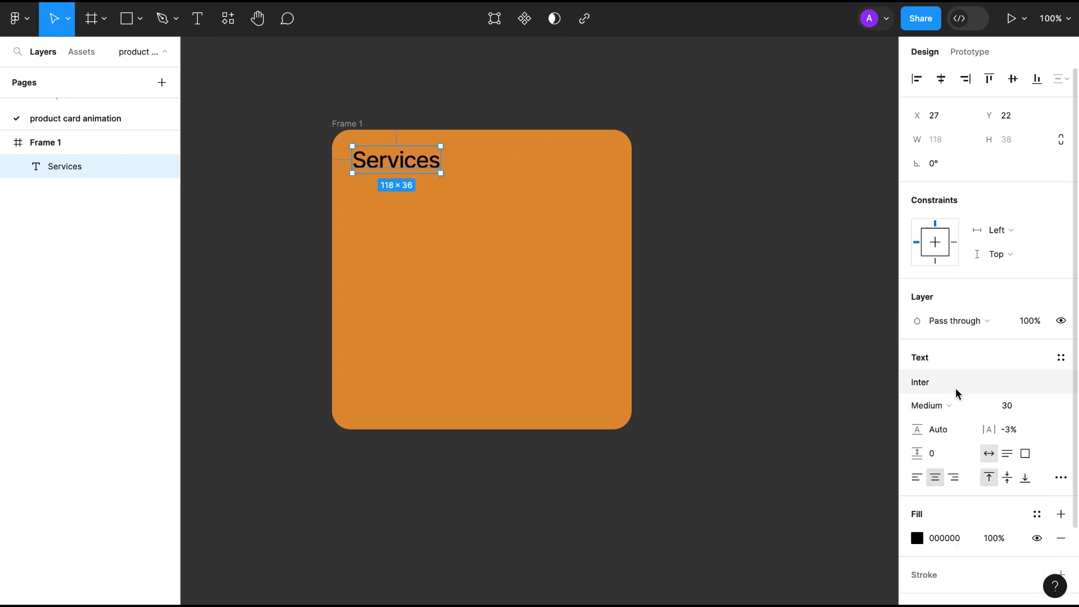
pyautogui.click(917, 538)
pyautogui.click(721, 202)
pyautogui.press('Escape')
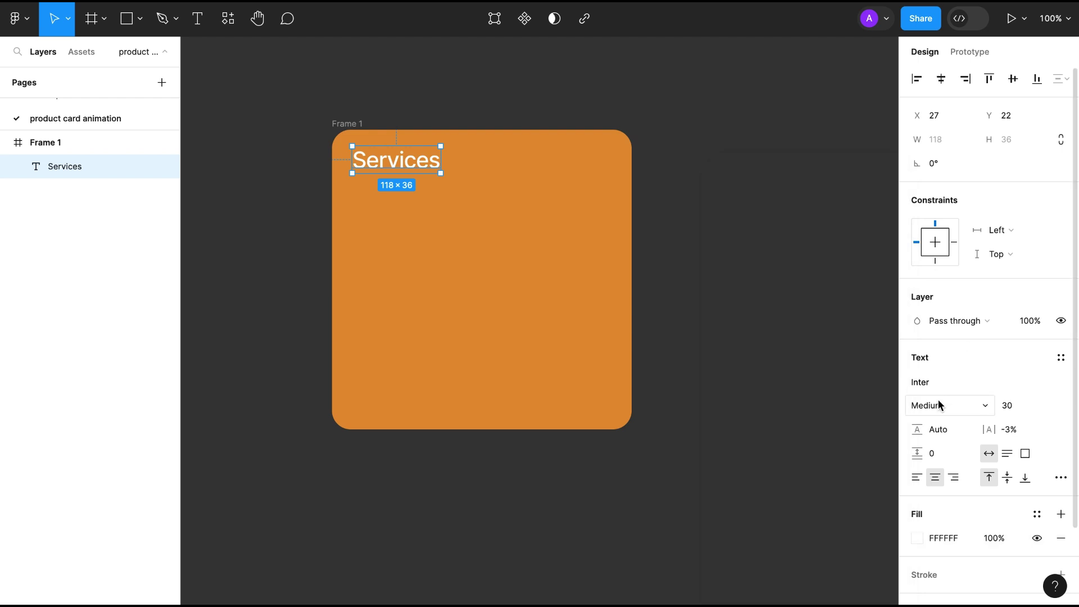
pyautogui.write('26')
# - Set the heading to 26 pt and duplicate it below as an 18-point copy
pyautogui.press('Return')
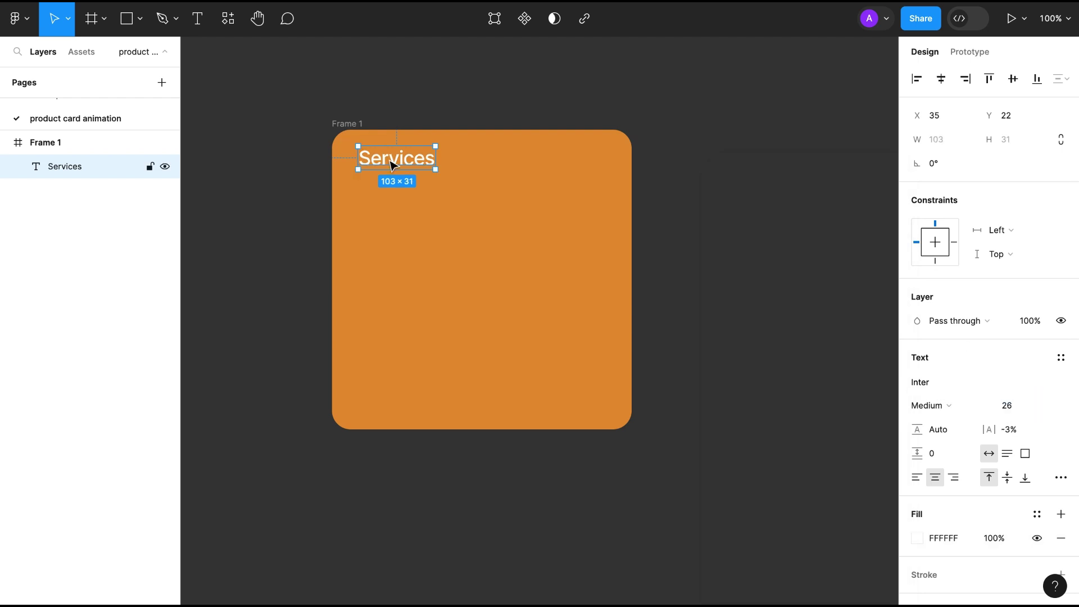
pyautogui.hotkey('ctrl', 'd')
pyautogui.moveTo(396, 160); pyautogui.dragTo(397, 187)
pyautogui.click(1006, 406)
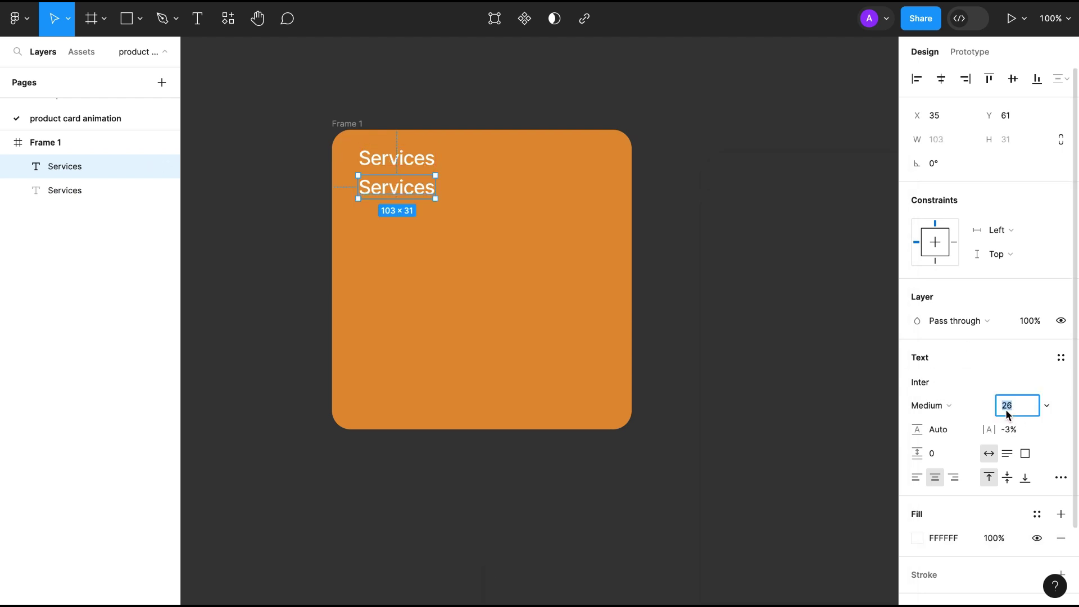
pyautogui.write('18')
pyautogui.press('Return')
pyautogui.click(931, 406)
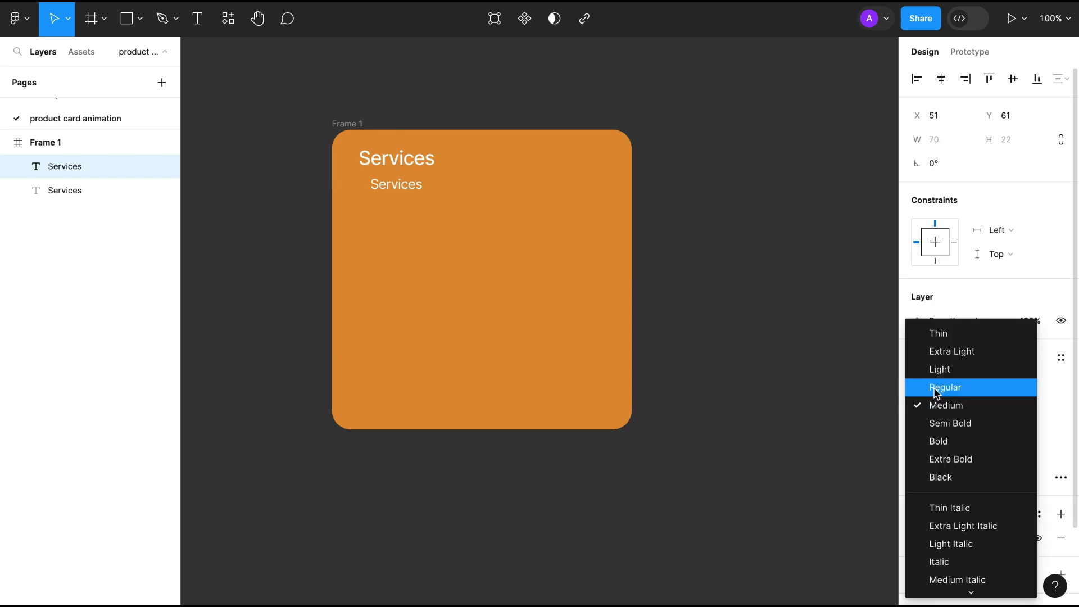
# - Replace the smaller copy with two sentences from the Lorem Ipsum plugin
pyautogui.rightClick(403, 188)
pyautogui.moveTo(455, 473)
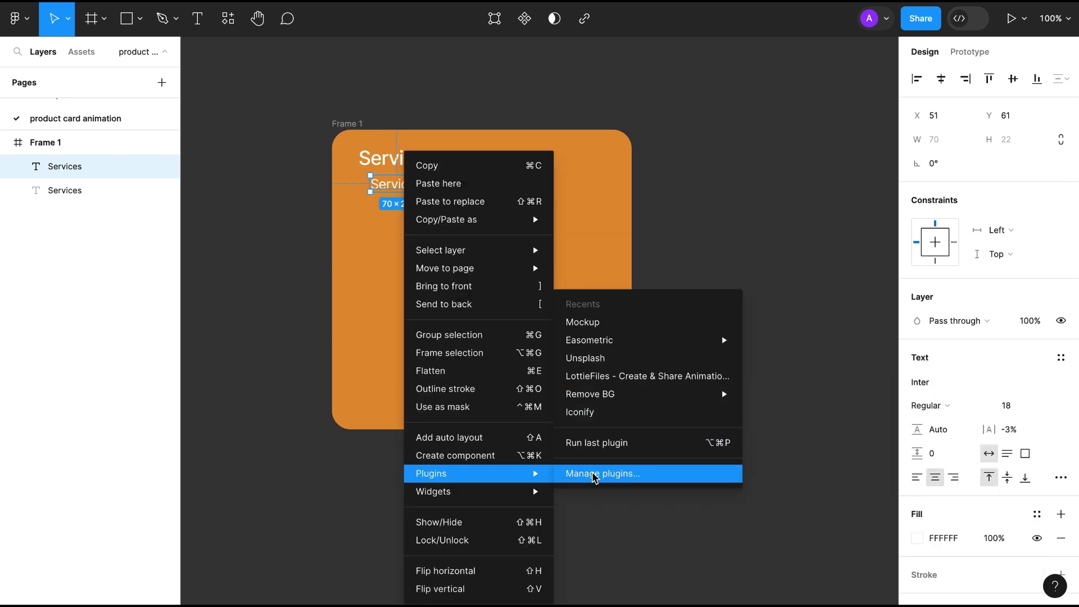
pyautogui.click(602, 473)
pyautogui.write('lorem')
pyautogui.click(289, 158)
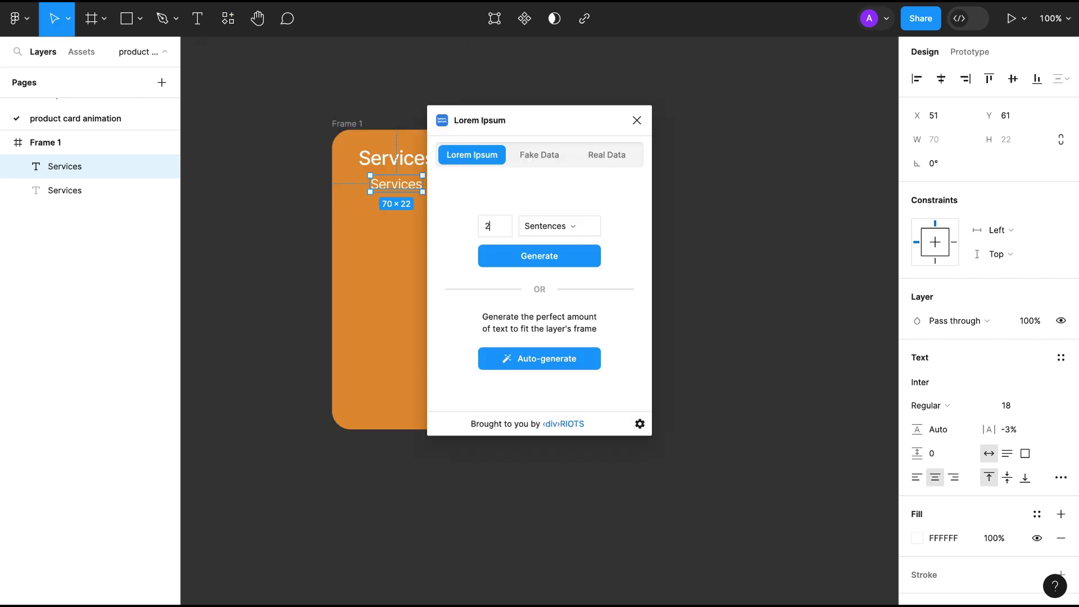
pyautogui.click(538, 255)
pyautogui.click(636, 120)
# - Left-align the paragraph and resize it to wrap across the card, aligned with the heading
pyautogui.moveTo(697, 190); pyautogui.dragTo(450, 184)
pyautogui.moveTo(620, 188)
pyautogui.mouseDown()
pyautogui.moveTo(684, 188)
pyautogui.moveTo(539, 187)
pyautogui.mouseUp()
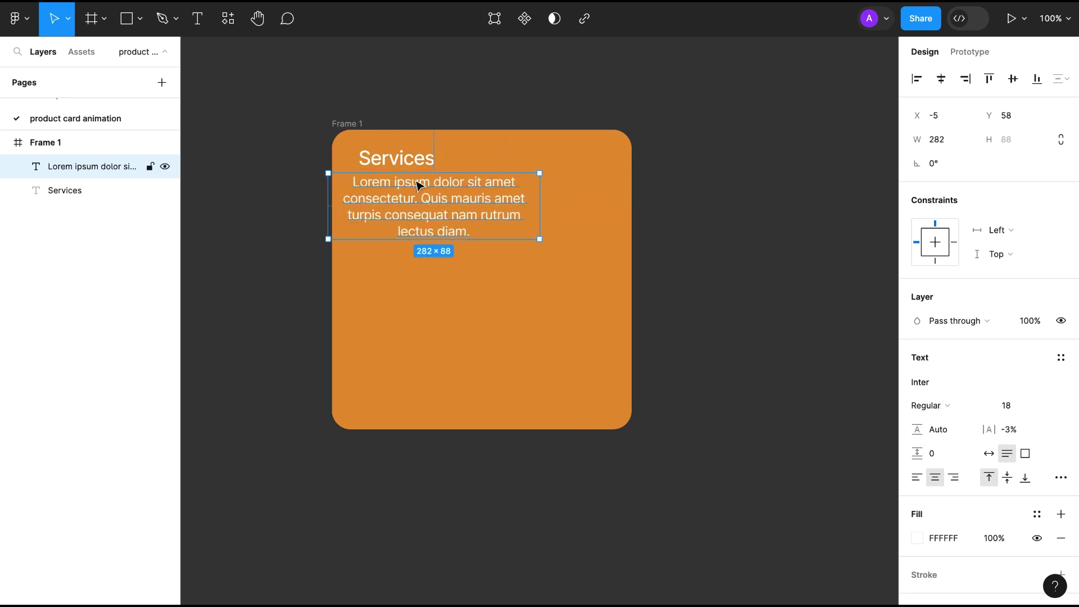
pyautogui.moveTo(419, 185); pyautogui.dragTo(435, 185)
pyautogui.hotkey('ctrl', 'alt', 'l')
pyautogui.moveTo(556, 209); pyautogui.dragTo(609, 209)
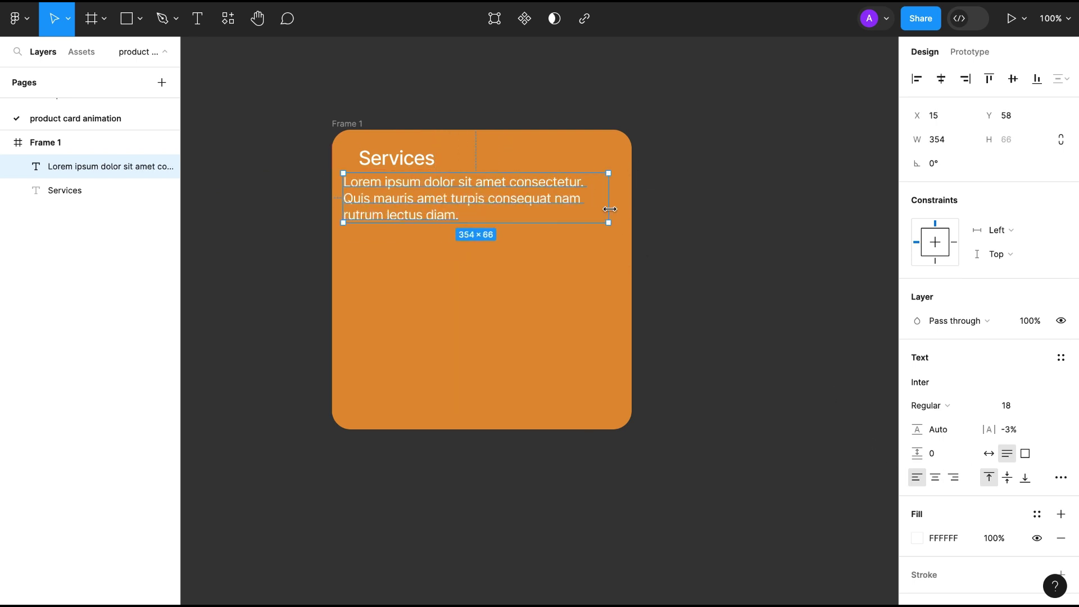
pyautogui.moveTo(472, 198); pyautogui.dragTo(488, 198)
pyautogui.moveTo(623, 197); pyautogui.dragTo(613, 197)
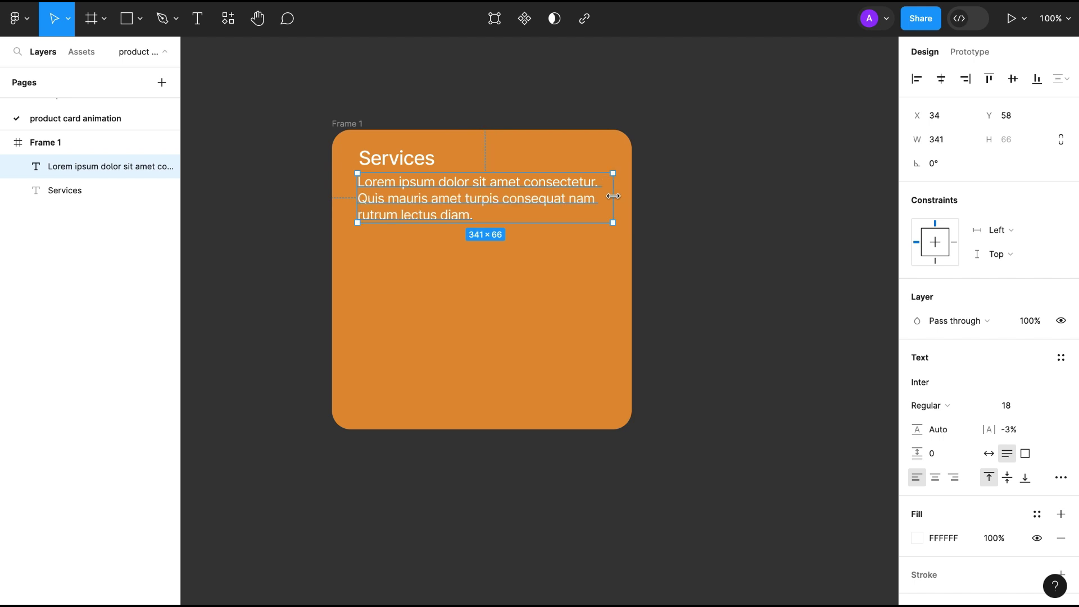
# - Set the paragraph to 14 pt and position it just under the heading
pyautogui.click(1009, 410)
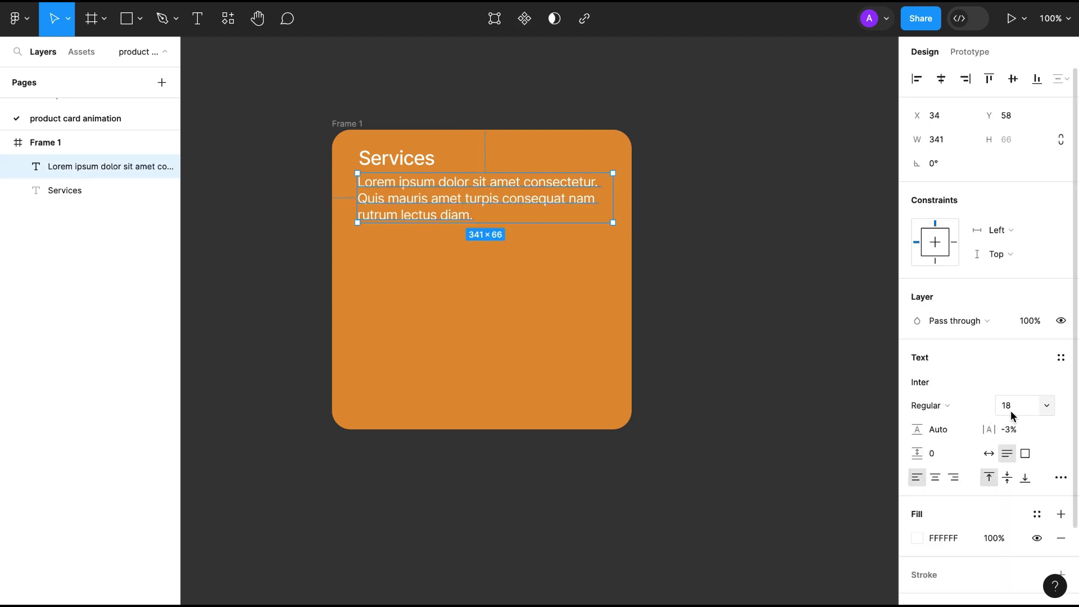
pyautogui.write('14')
pyautogui.press('Return')
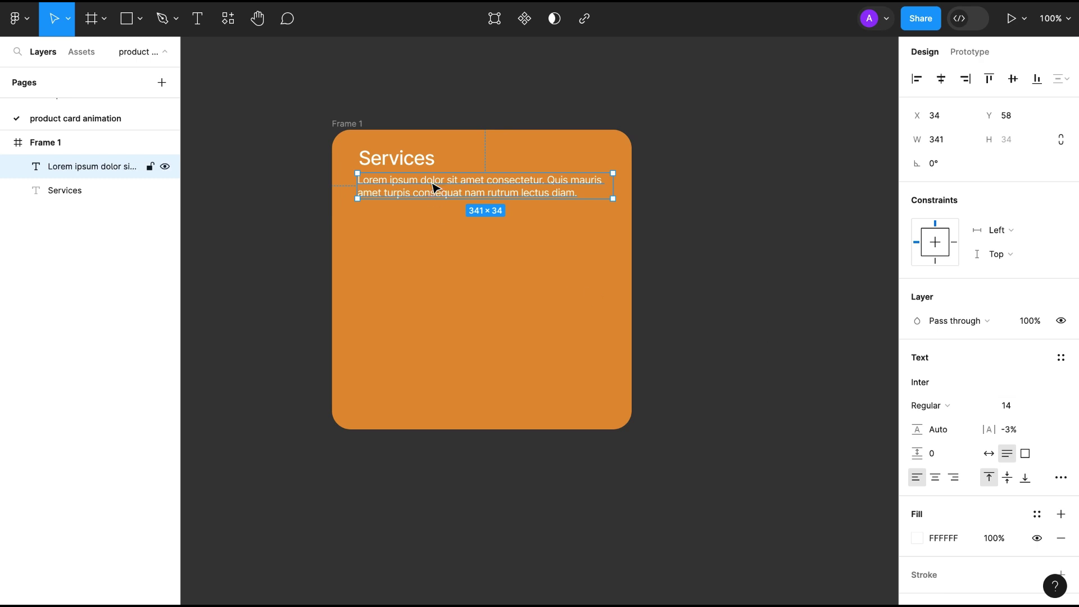
pyautogui.moveTo(436, 187); pyautogui.dragTo(437, 190)
pyautogui.press('Escape')
# - Give the paragraph a pale peach text colour
pyautogui.click(422, 190)
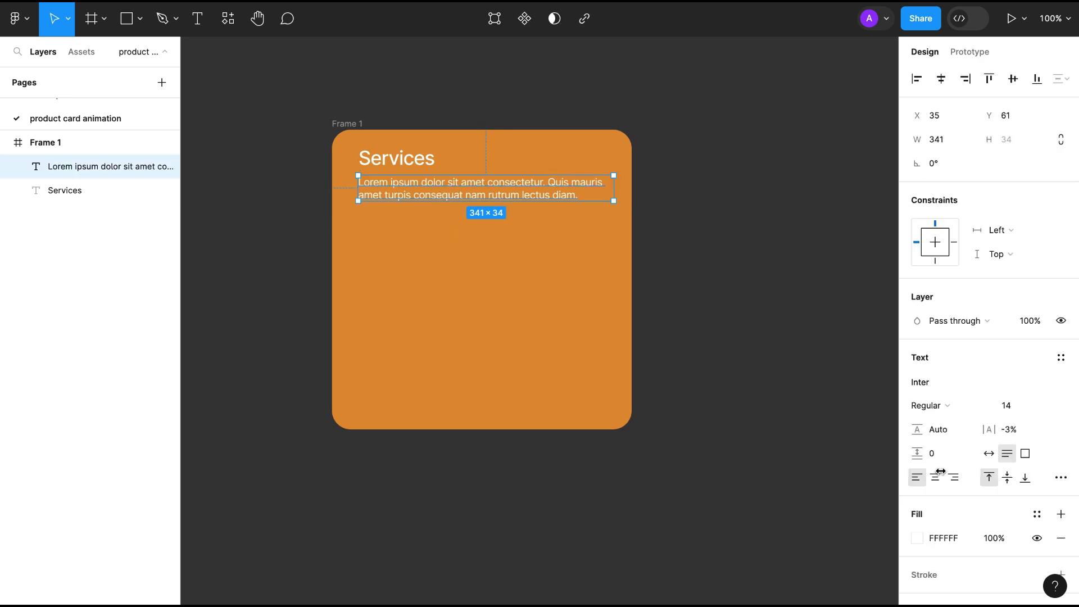
pyautogui.click(918, 536)
pyautogui.click(835, 538)
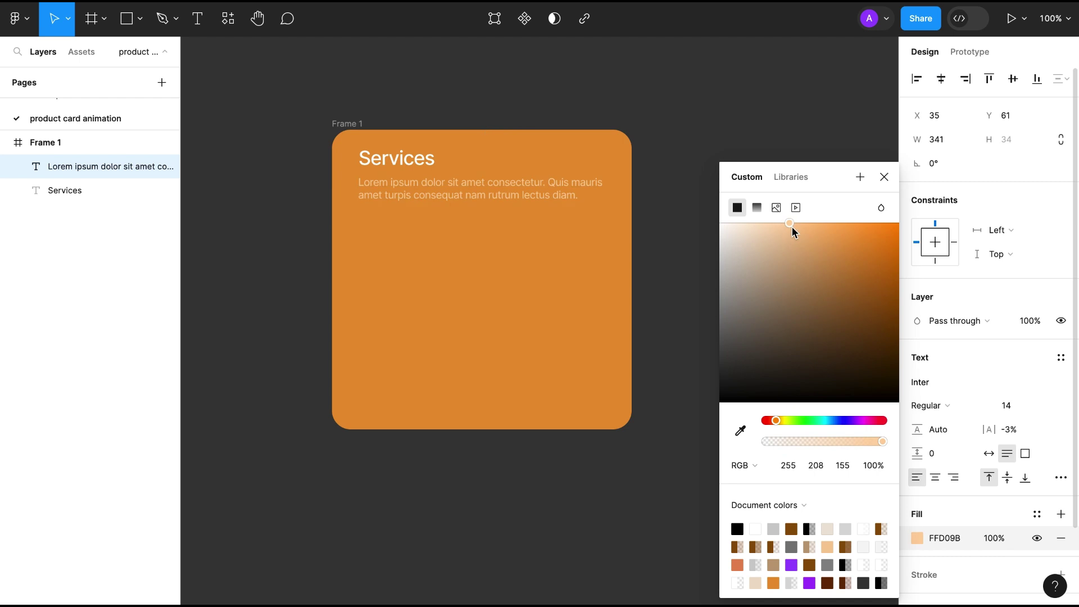
pyautogui.moveTo(792, 224); pyautogui.dragTo(757, 225)
pyautogui.press('Escape')
pyautogui.press('Escape')
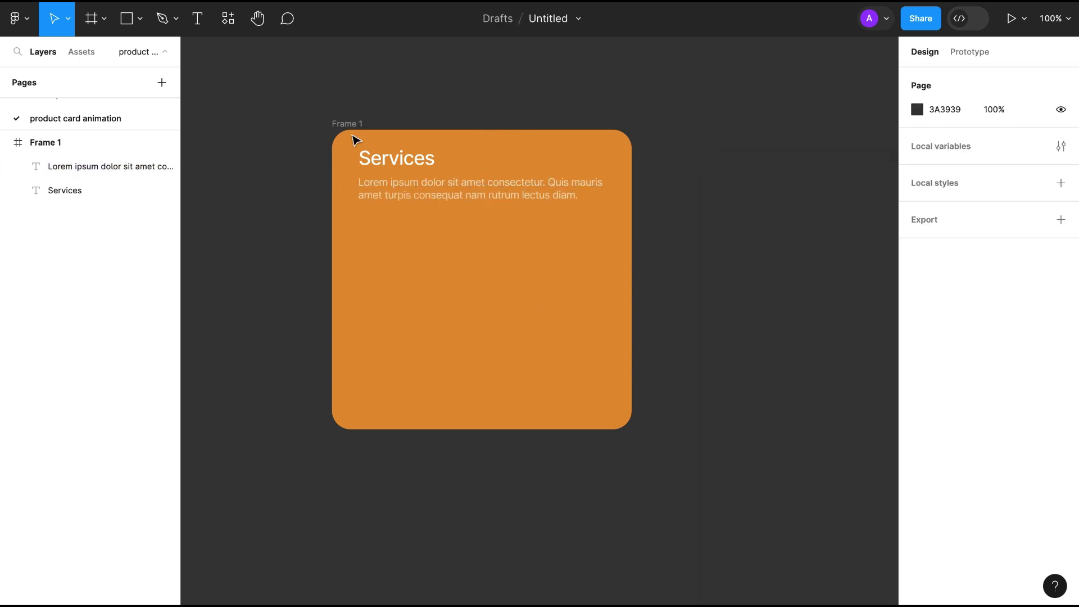
# - Wrap the heading and paragraph in an auto layout group and rename it
pyautogui.click(388, 157)
pyautogui.keyDown('shift'); pyautogui.click(386, 194); pyautogui.keyUp('shift')
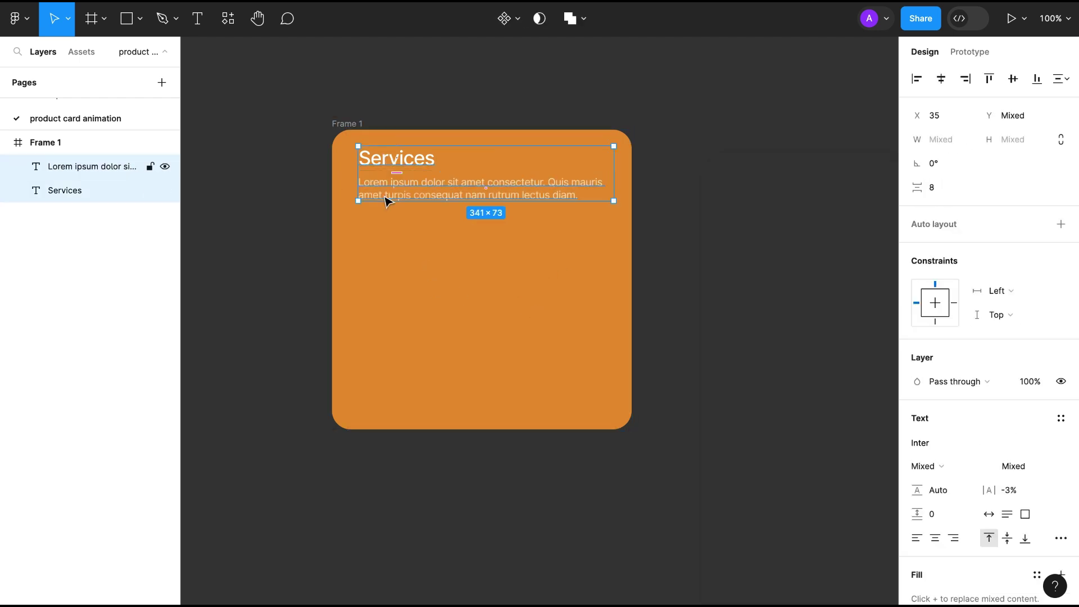
pyautogui.hotkey('shift', 'a')
pyautogui.doubleClick(65, 164)
pyautogui.write('text')
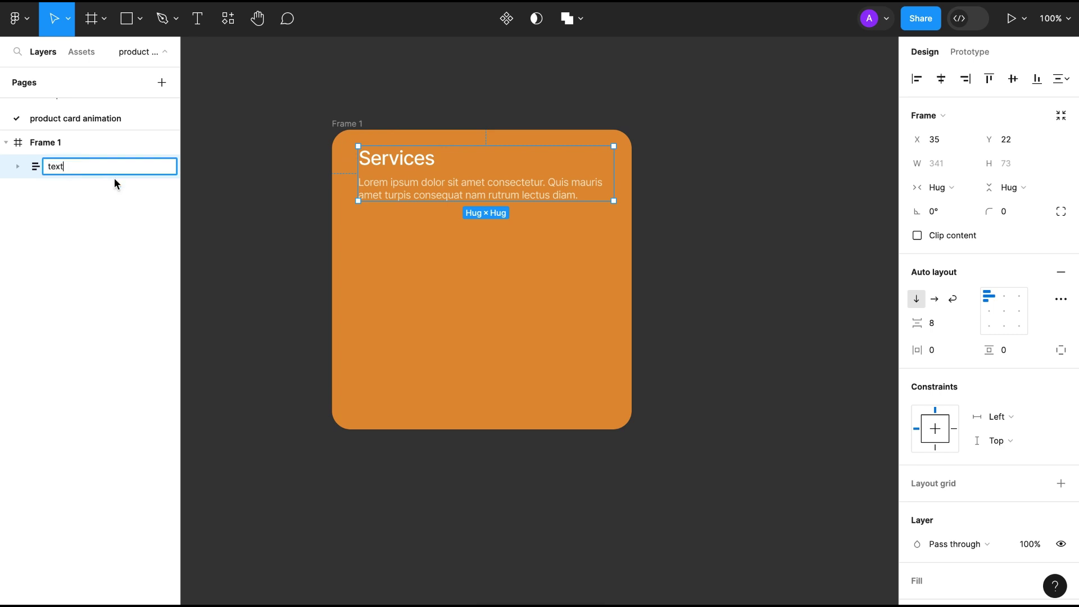
pyautogui.press('Return')
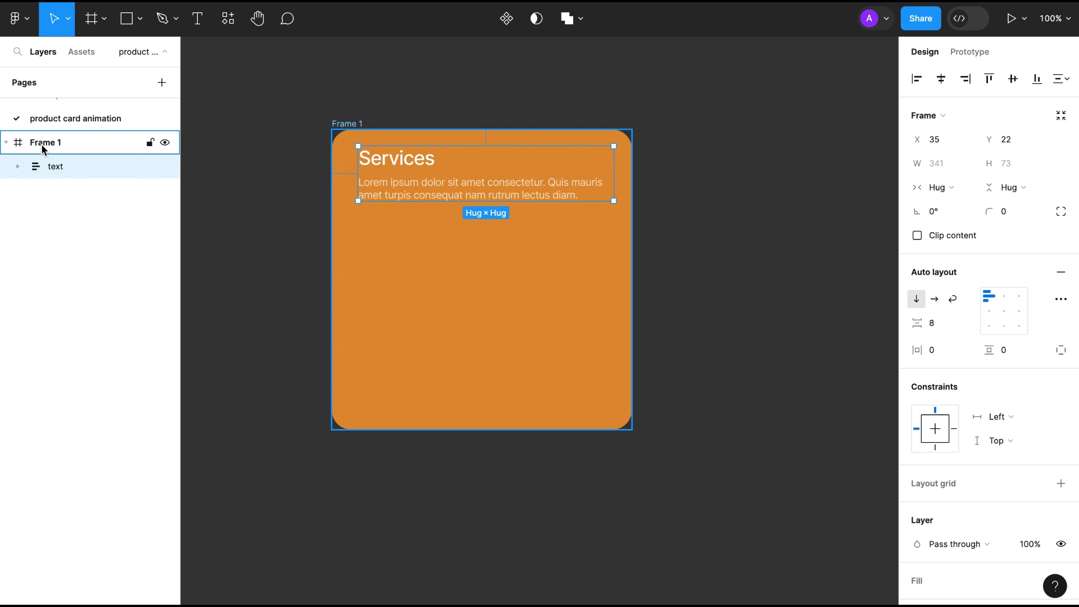
# - Rename Frame 1 to 'Card' and add auto layout to it
pyautogui.click(57, 143)
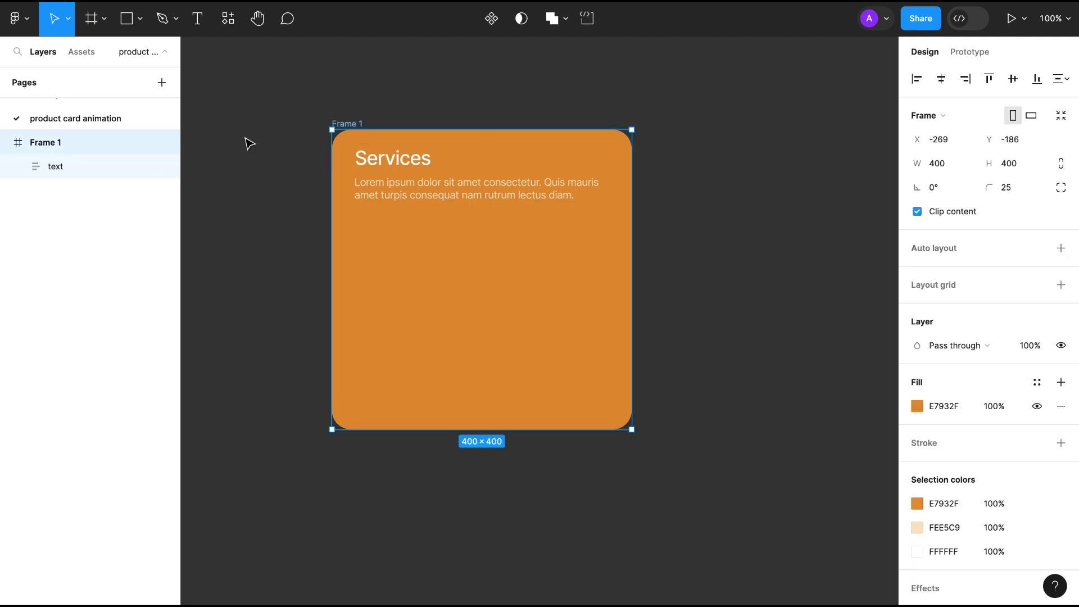
pyautogui.doubleClick(44, 142)
pyautogui.write('Card')
pyautogui.click(78, 241)
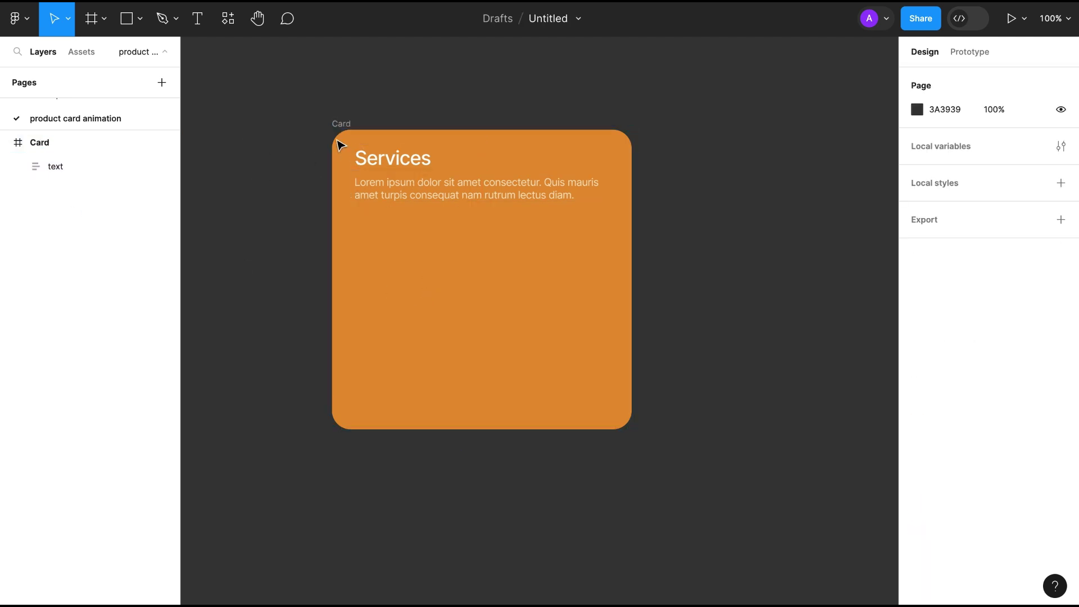
pyautogui.click(339, 144)
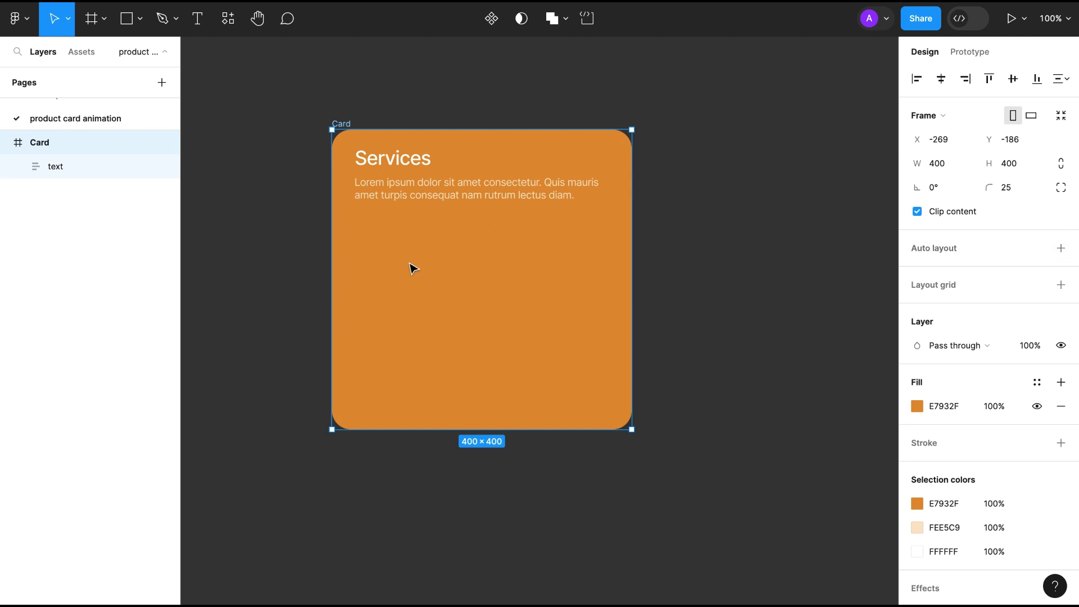
pyautogui.hotkey('shift', 'a')
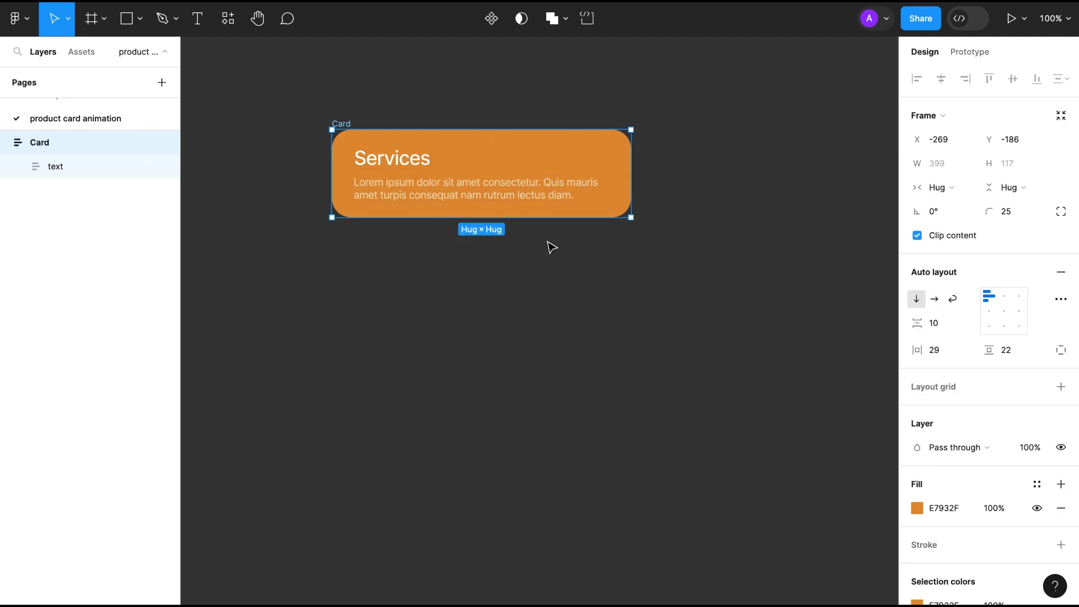
# - Set the Card's width and height resizing to Fixed at 400
pyautogui.click(970, 187)
pyautogui.click(971, 170)
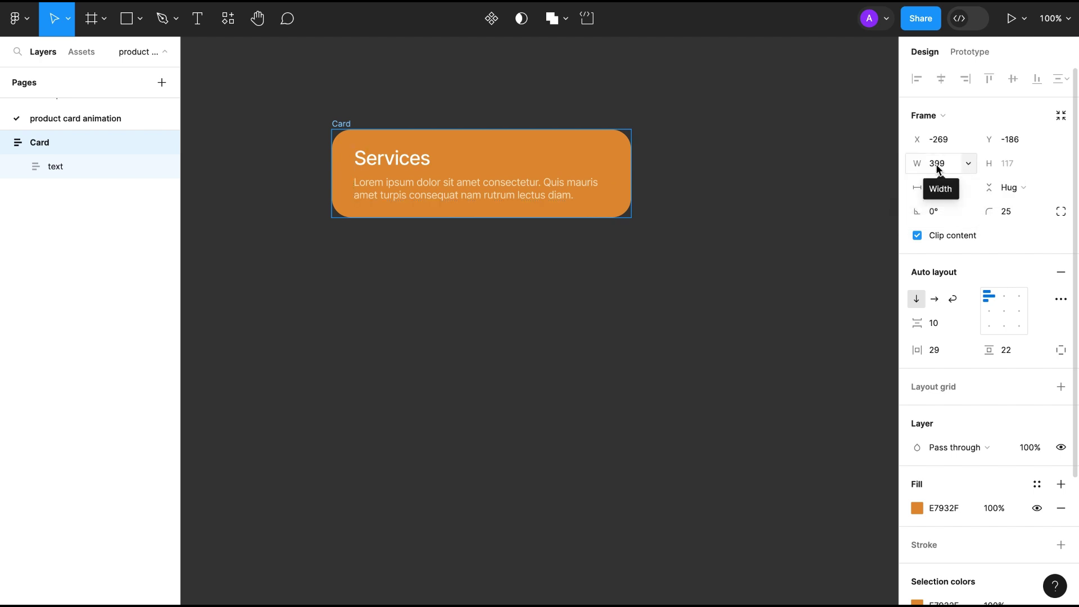
pyautogui.click(937, 164)
pyautogui.write('400')
pyautogui.click(1009, 187)
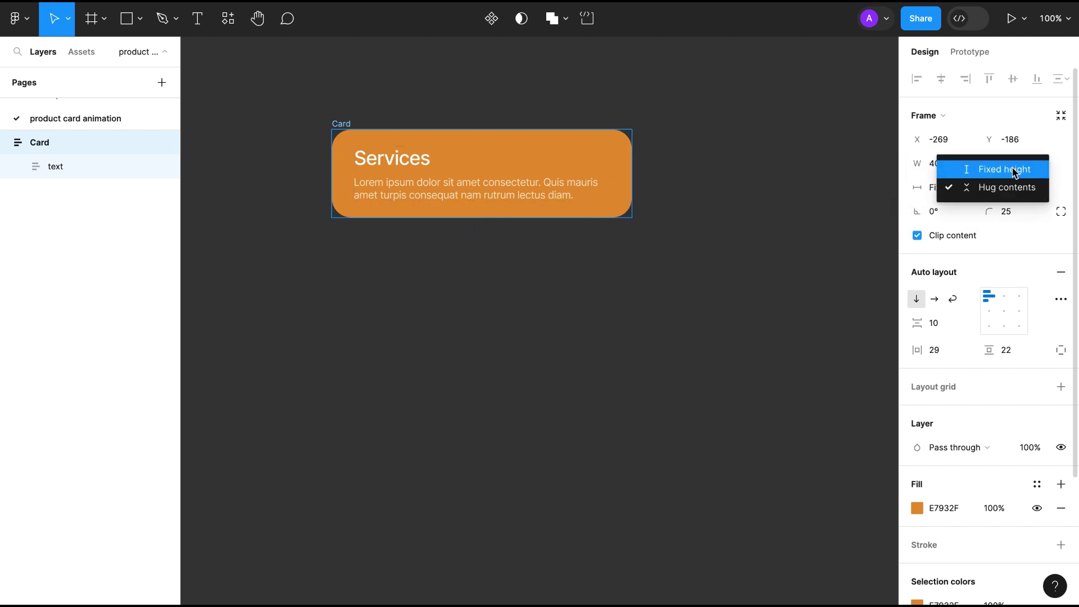
pyautogui.click(1008, 164)
pyautogui.write('400')
pyautogui.press('Return')
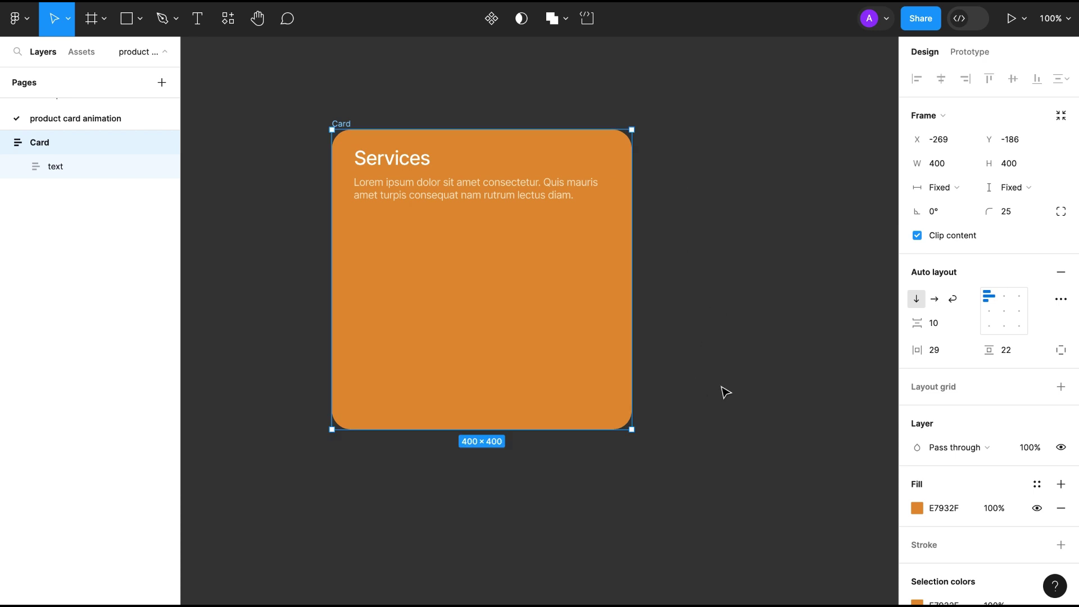
pyautogui.click(725, 393)
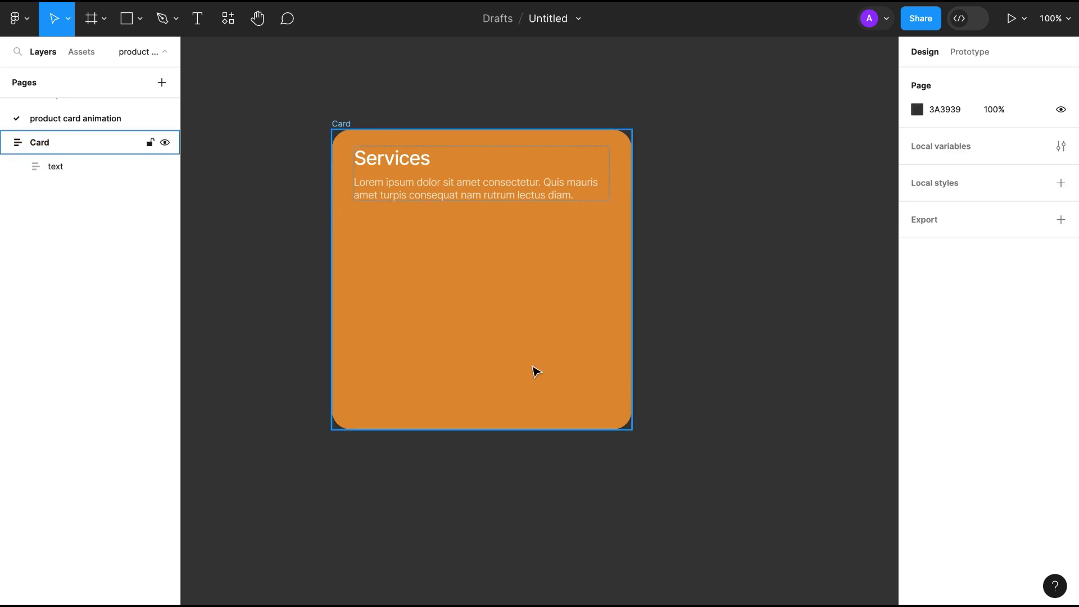
# - Paste the credit card image into Card, shrink it, and enable Absolute position
pyautogui.hotkey('ctrl', 'v')
pyautogui.scroll(-5, 582, 421)
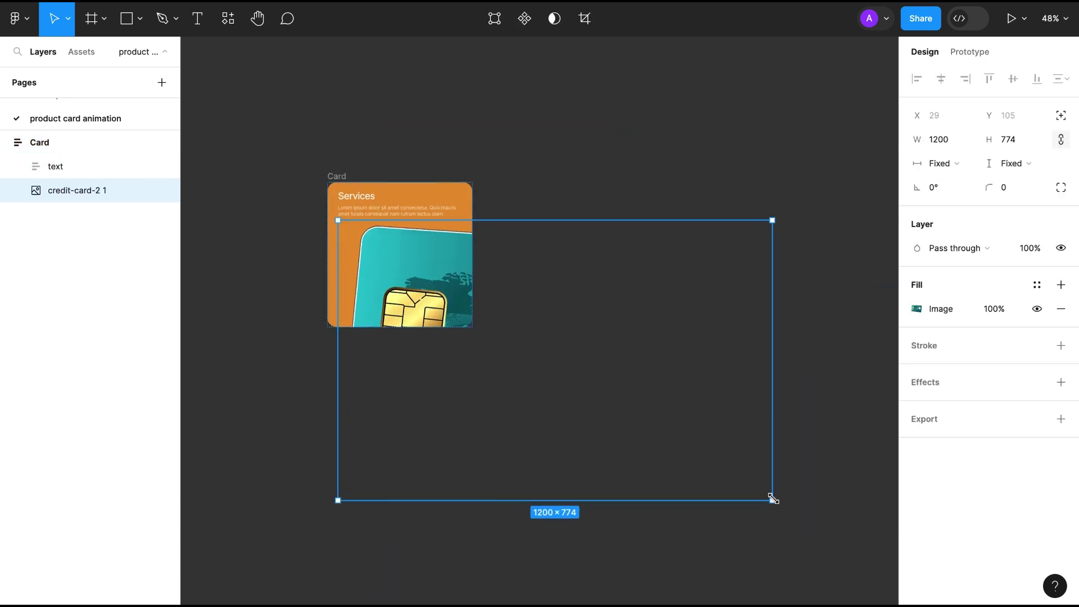
pyautogui.moveTo(773, 498); pyautogui.dragTo(418, 270)
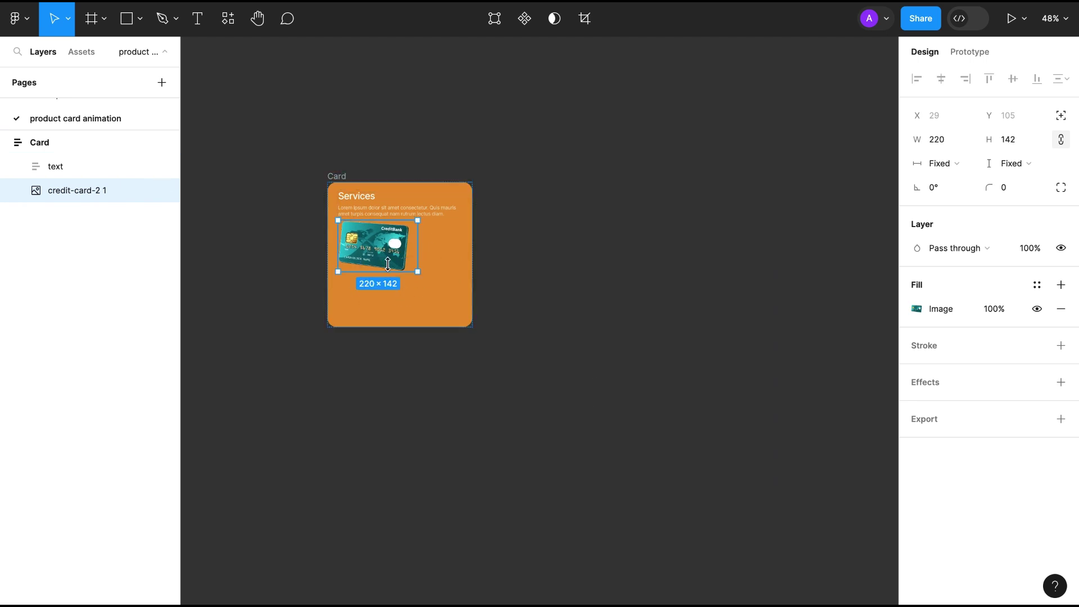
pyautogui.scroll(5, 383, 265)
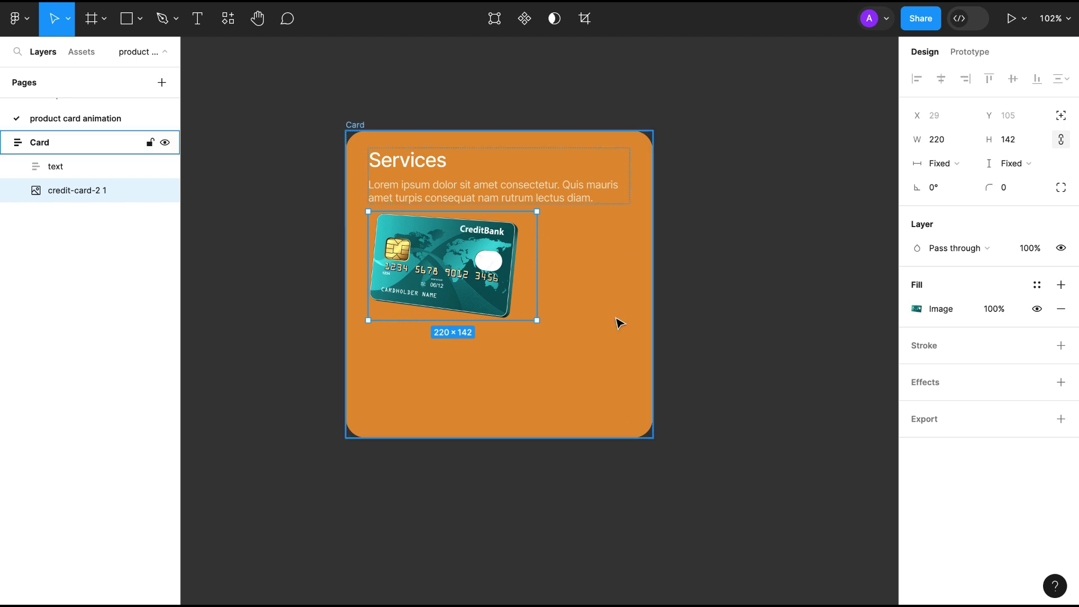
pyautogui.click(1060, 115)
# - Enlarge the credit card image to 300×194 at the card's bottom-right corner
pyautogui.moveTo(466, 257); pyautogui.dragTo(584, 357)
pyautogui.hotkey('shift', 'Tab')
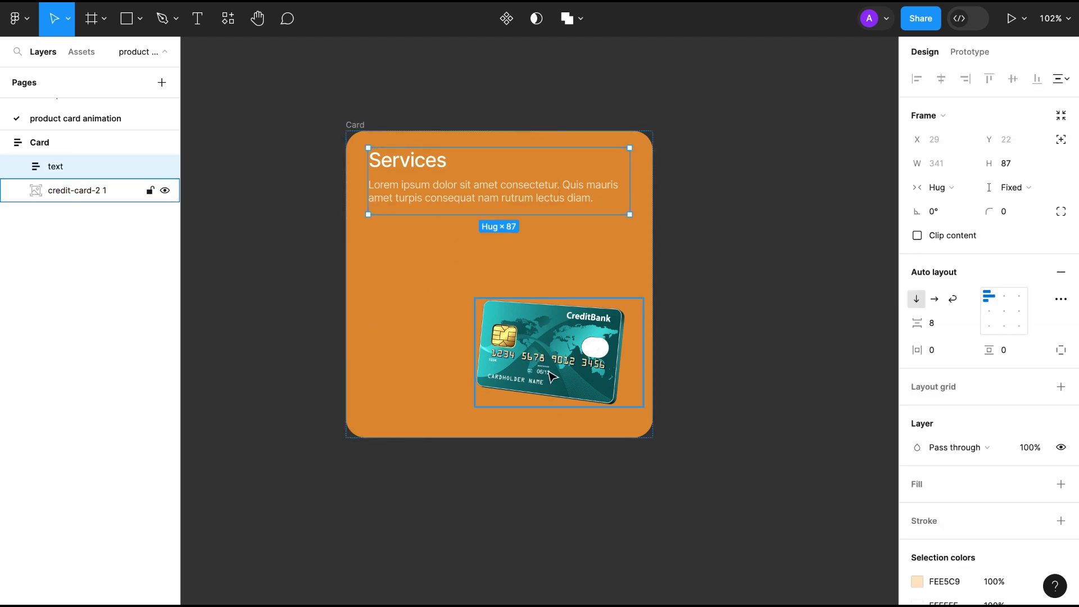
pyautogui.press('Tab')
pyautogui.moveTo(472, 297); pyautogui.dragTo(445, 274)
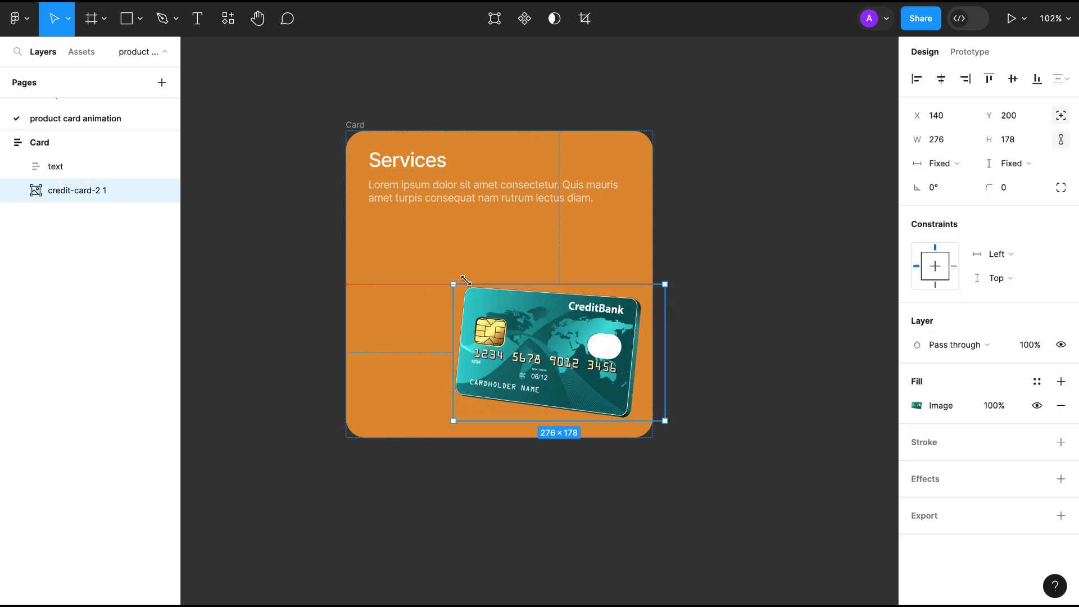
pyautogui.press('Escape')
pyautogui.moveTo(557, 405); pyautogui.dragTo(559, 411)
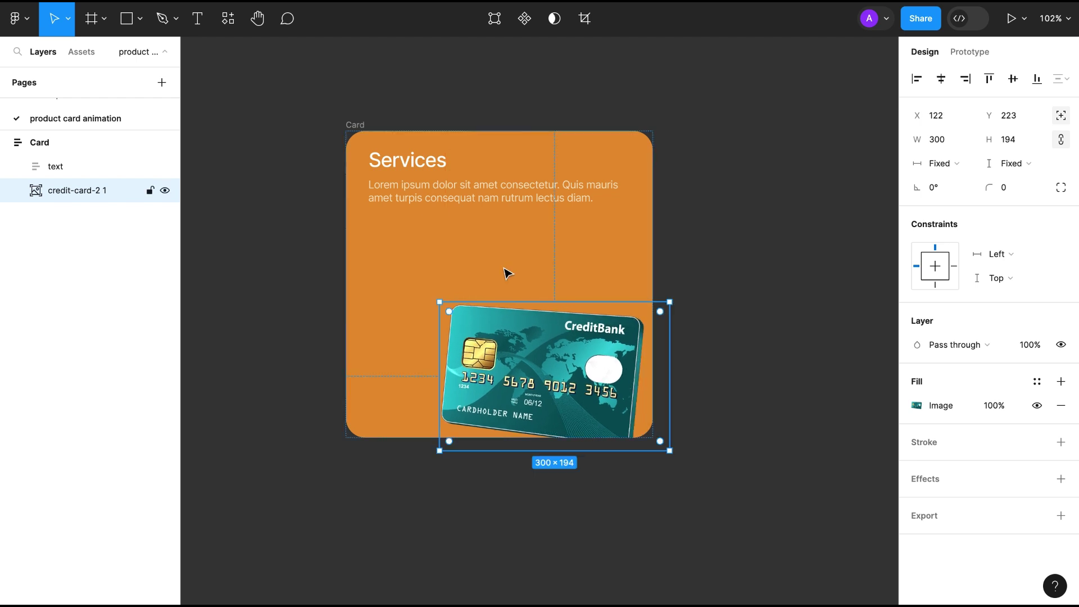
# - Paste a second lorem ipsum paragraph after a blank line, then reselect the Card frame
pyautogui.click(465, 197)
pyautogui.doubleClick(465, 198)
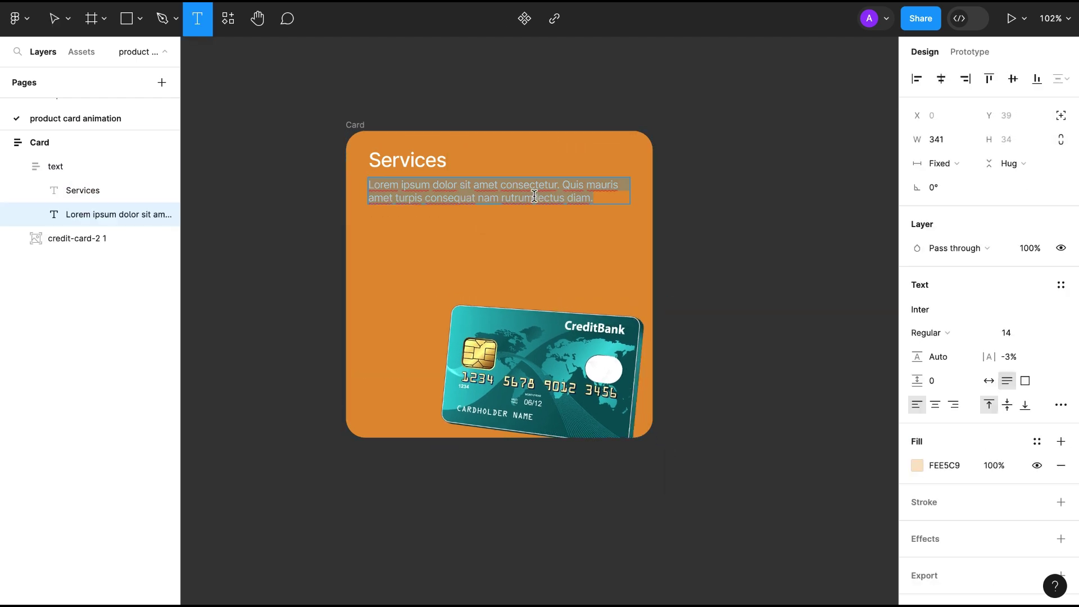
pyautogui.hotkey('ctrl', 'c')
pyautogui.press('Right')
pyautogui.press('Return')
pyautogui.press('Return')
pyautogui.hotkey('ctrl', 'v')
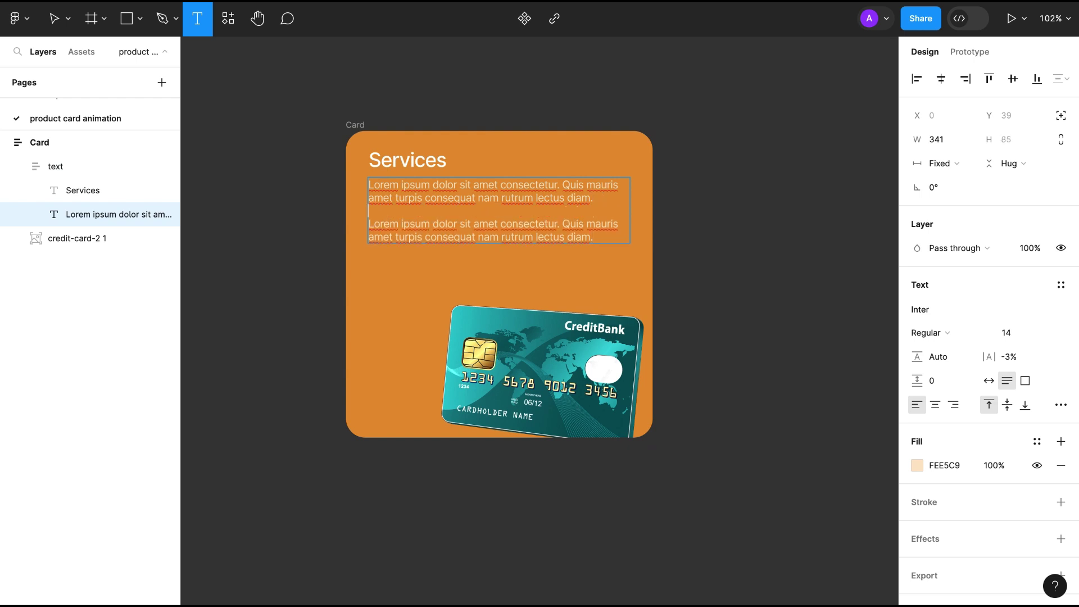
pyautogui.click(275, 310)
pyautogui.press('Escape')
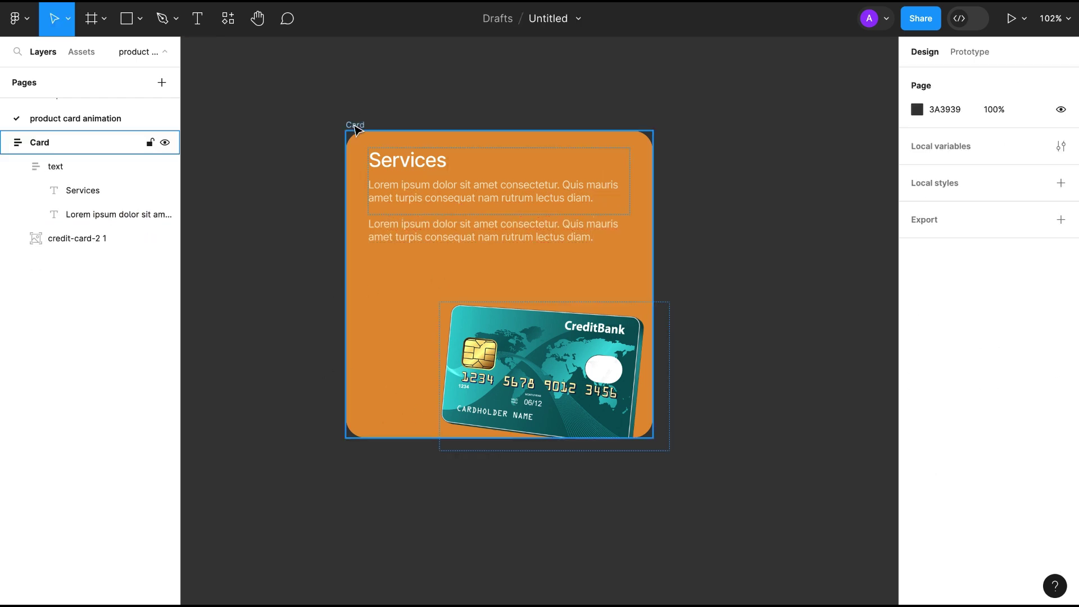
pyautogui.click(354, 125)
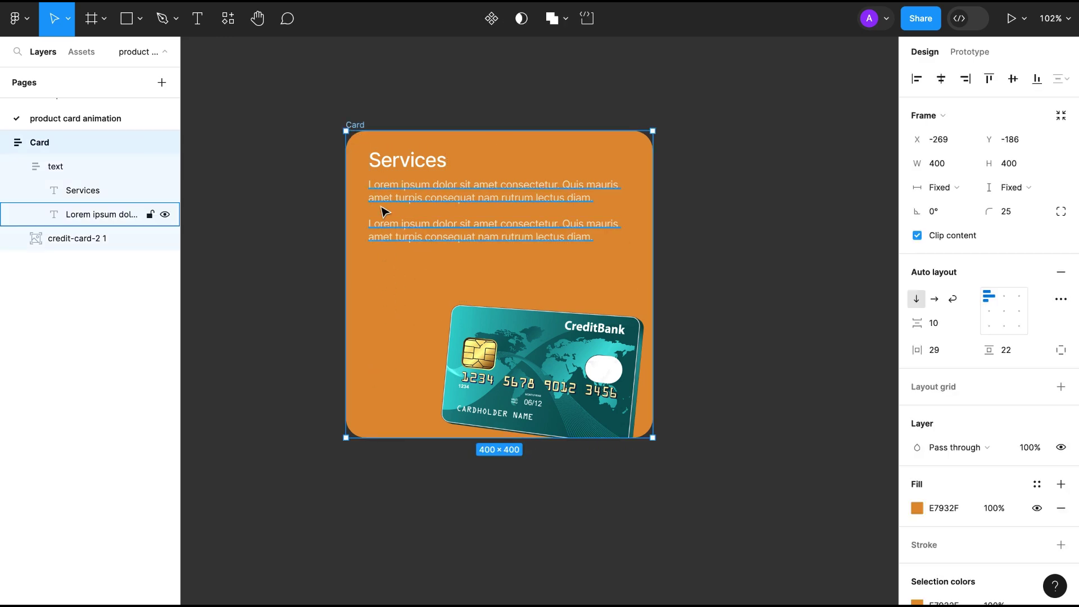
# - Duplicate Card below the original, renaming the pair 'top card' and 'Bottom card'
pyautogui.hotkey('ctrl', 'd')
pyautogui.scroll(-1, 472, 286)
pyautogui.scroll(-2, 639, 143)
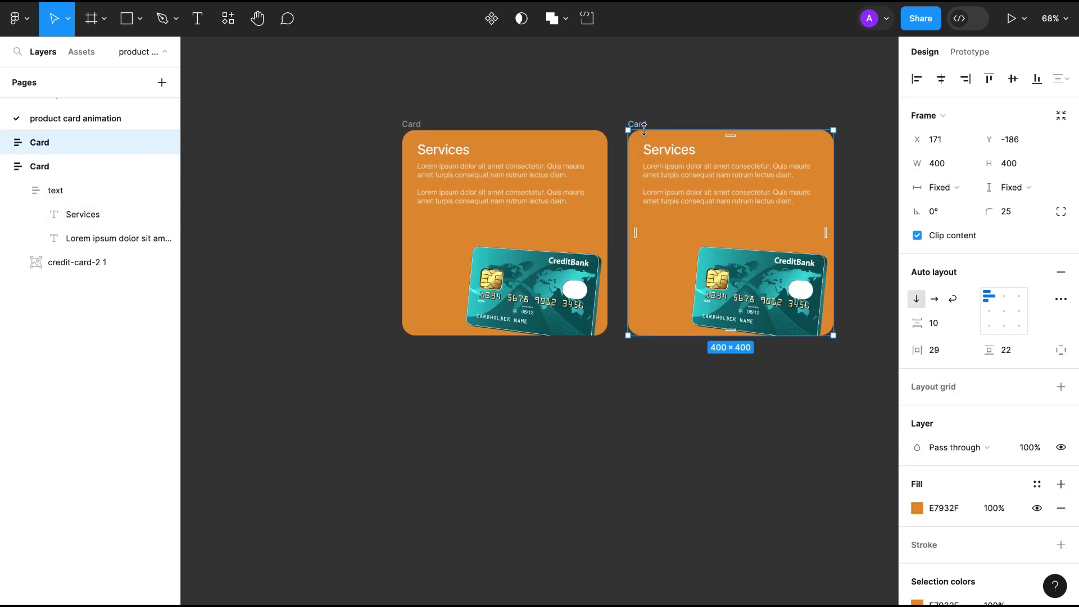
pyautogui.moveTo(639, 143); pyautogui.dragTo(416, 360)
pyautogui.scroll(-1, 417, 360)
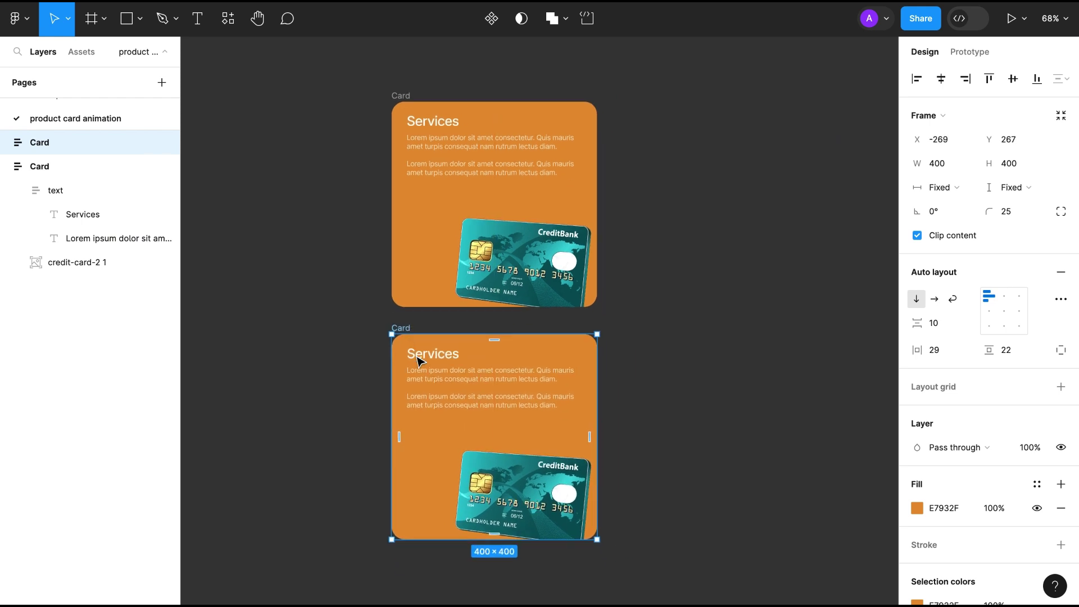
pyautogui.scroll(-1, 462, 397)
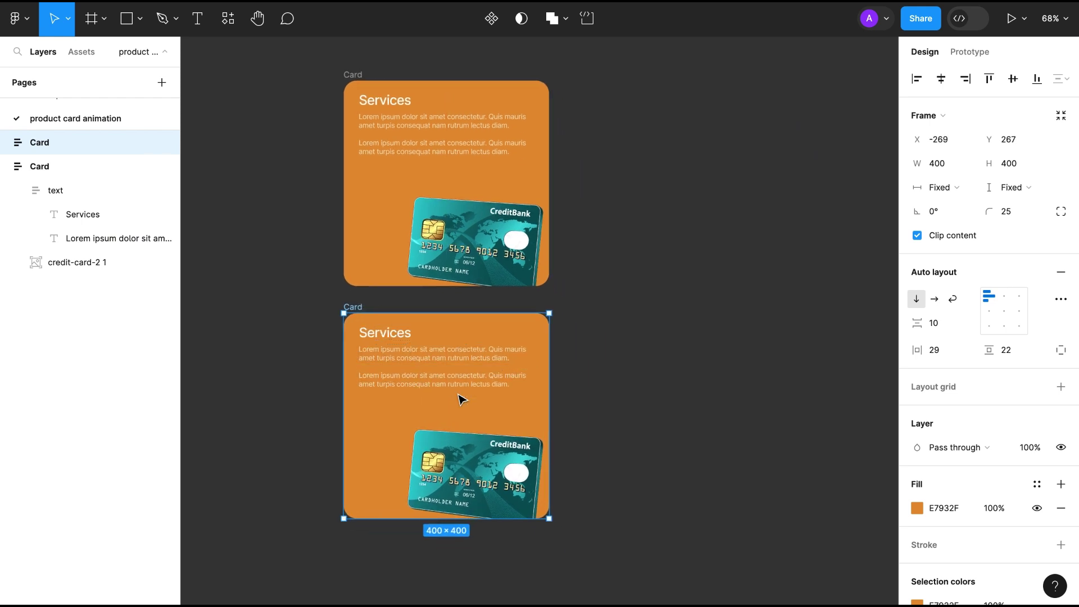
pyautogui.click(352, 74)
pyautogui.doubleClick(352, 74)
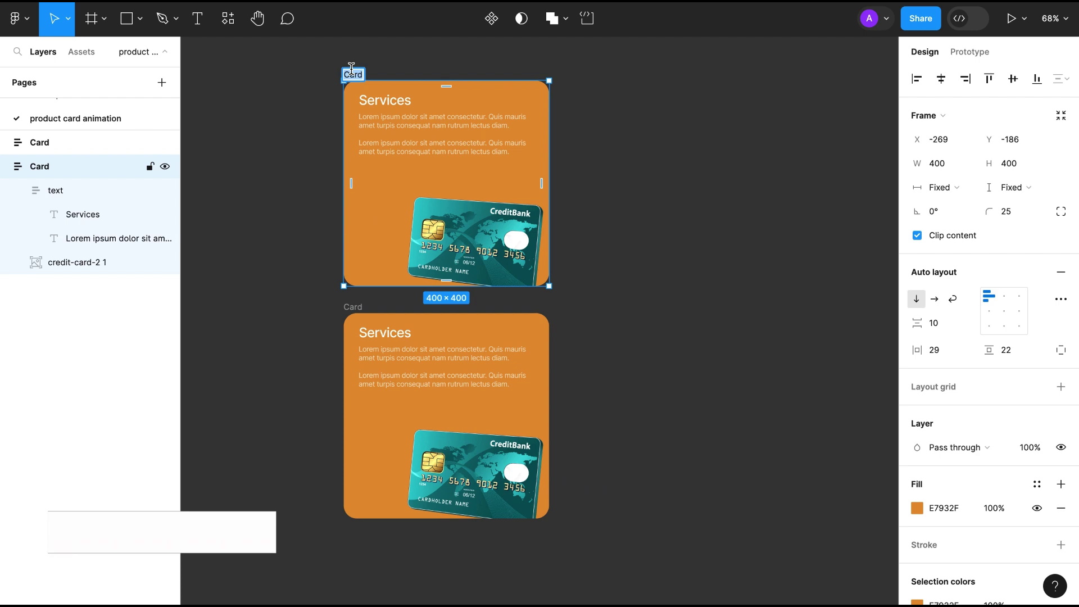
pyautogui.write('top card')
pyautogui.doubleClick(353, 307)
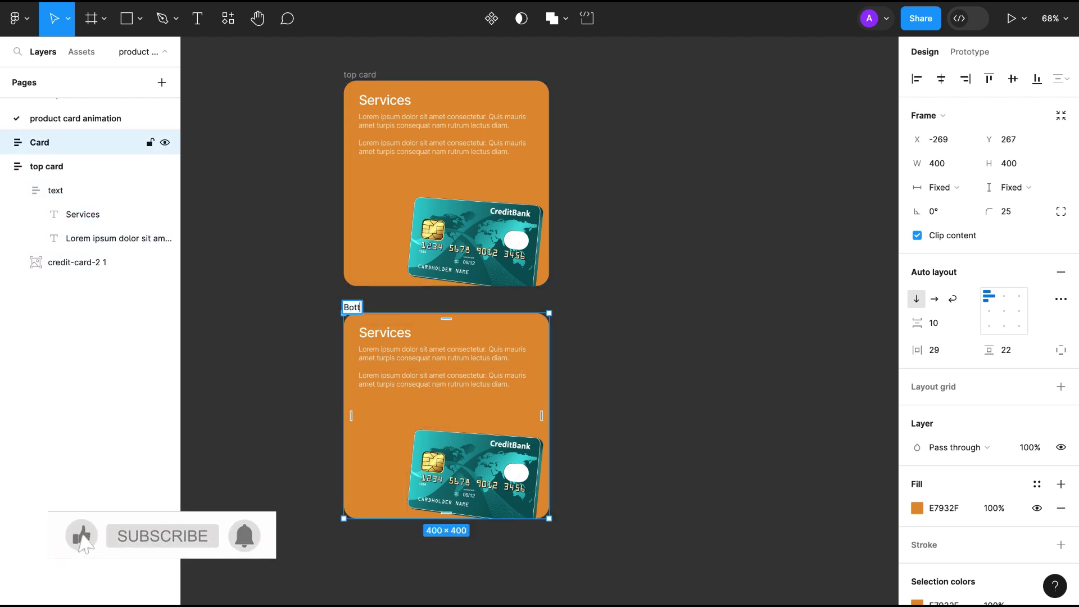
pyautogui.write('Bottom card')
pyautogui.click(663, 419)
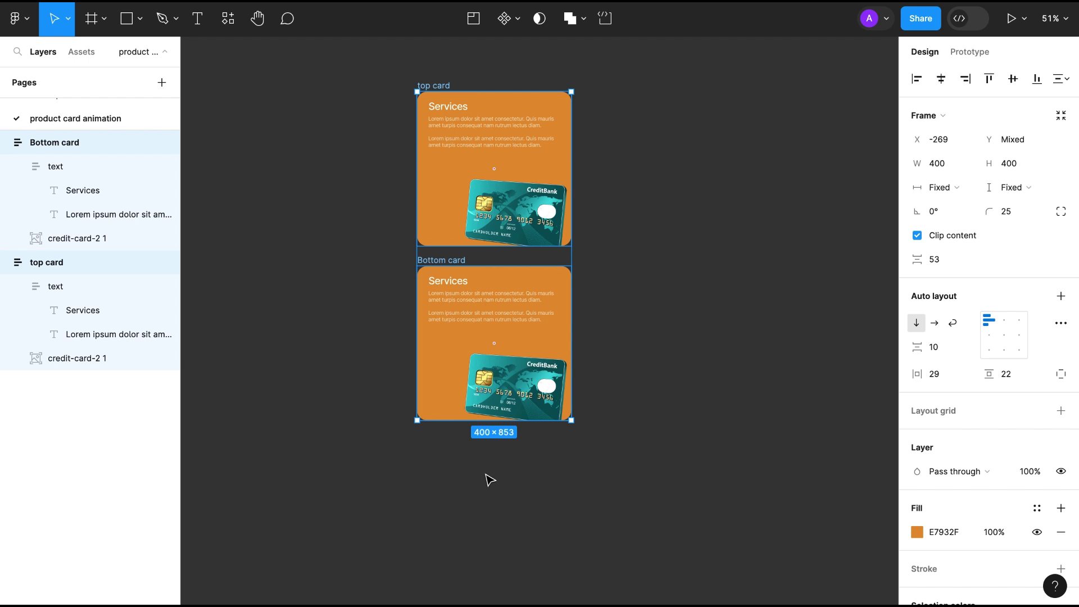
# - Constrain both credit card images to right and bottom, then select both cards
pyautogui.doubleClick(531, 386)
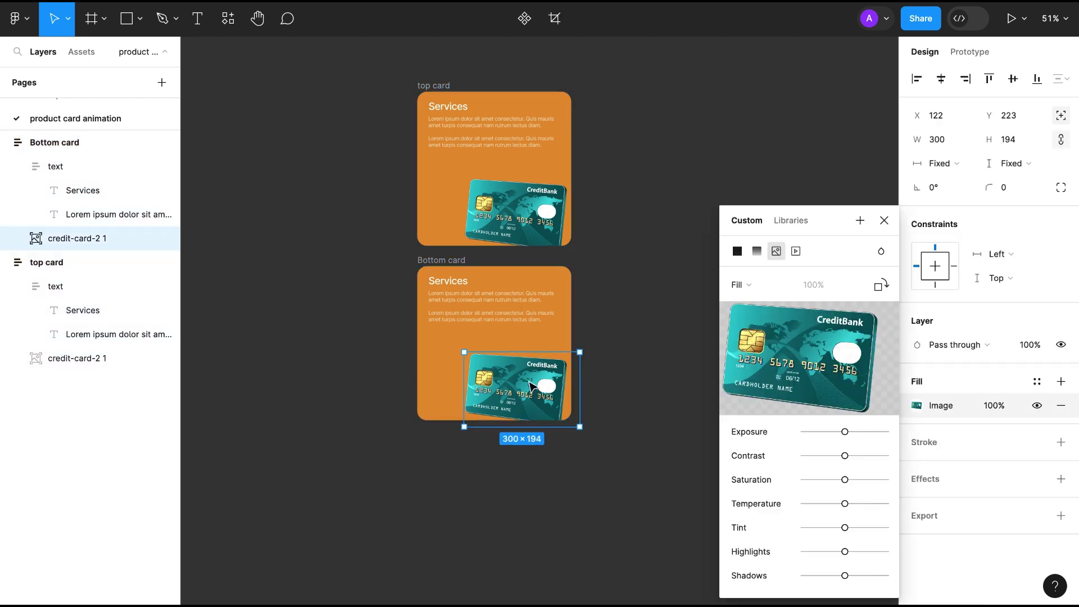
pyautogui.keyDown('shift'); pyautogui.click(523, 236); pyautogui.keyUp('shift')
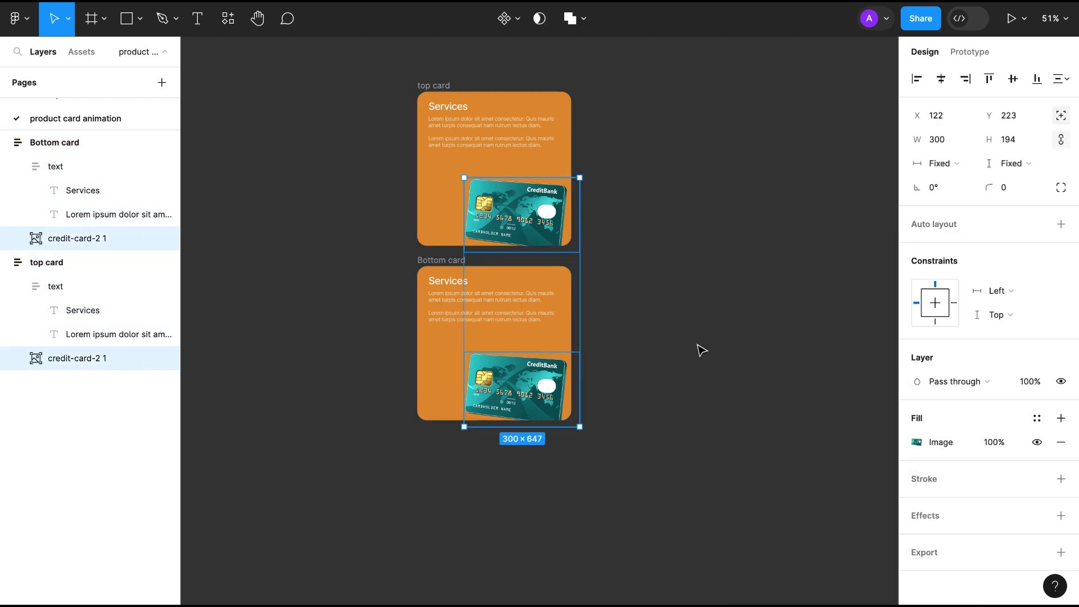
pyautogui.click(996, 291)
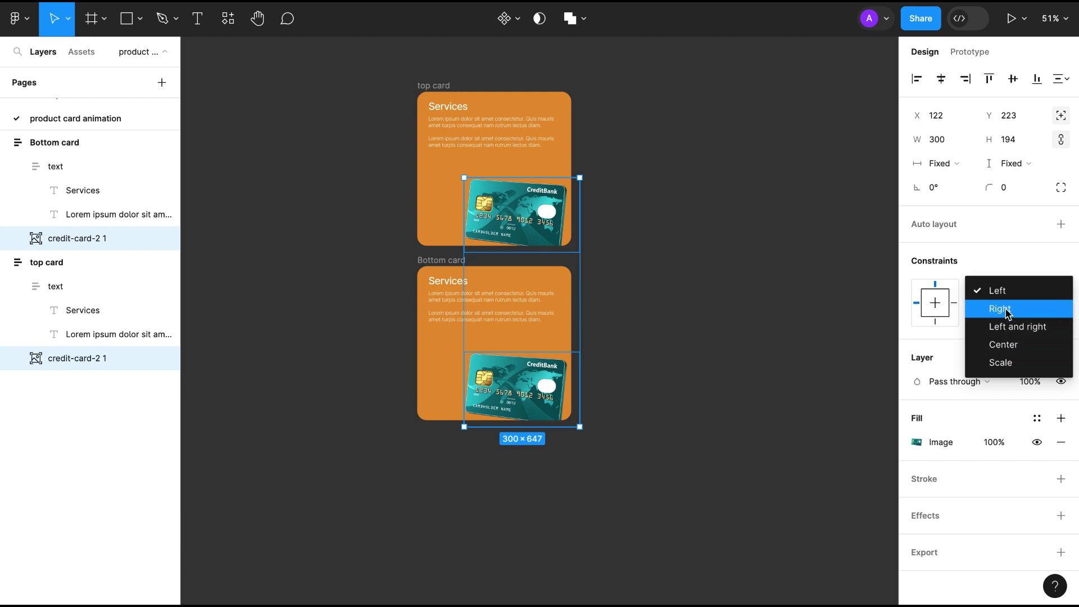
pyautogui.click(1003, 308)
pyautogui.click(1005, 339)
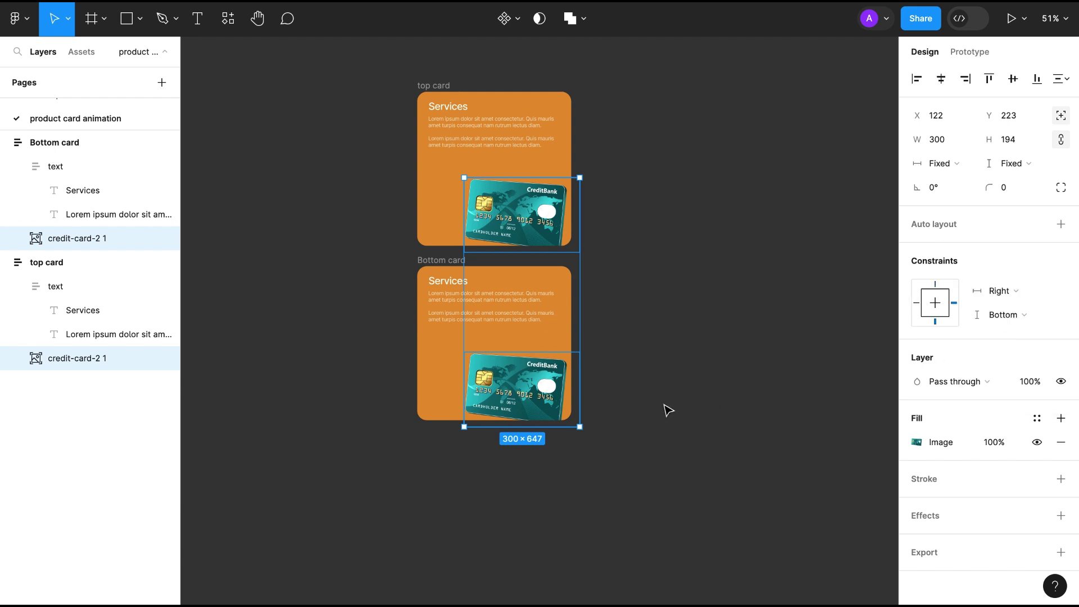
pyautogui.moveTo(397, 73); pyautogui.dragTo(638, 438)
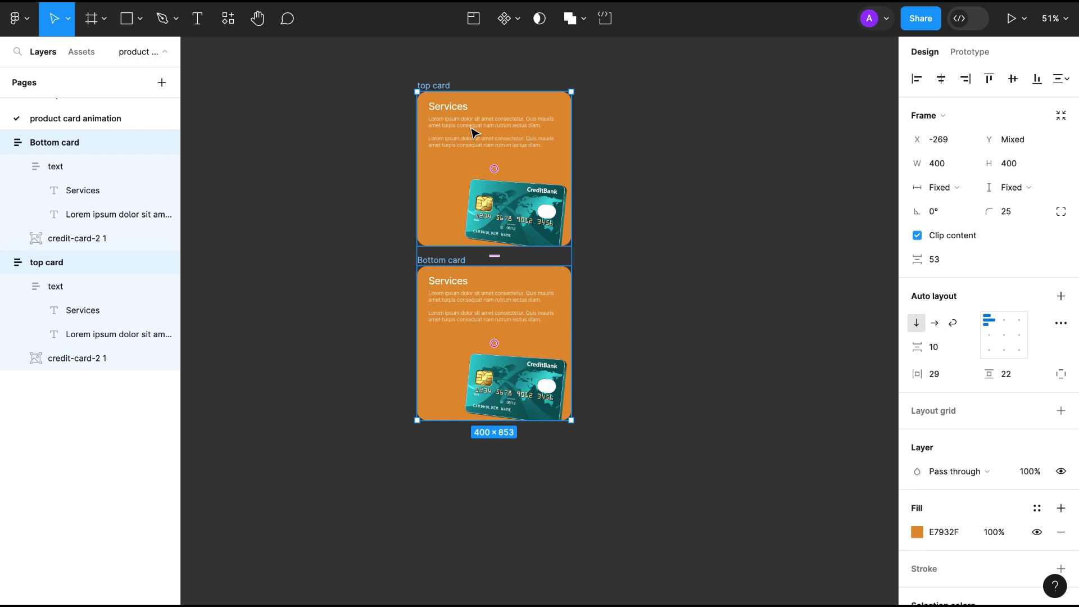
# - Wrap both cards in an auto layout frame, with both cards filling its width and height
pyautogui.hotkey('shift', 'a')
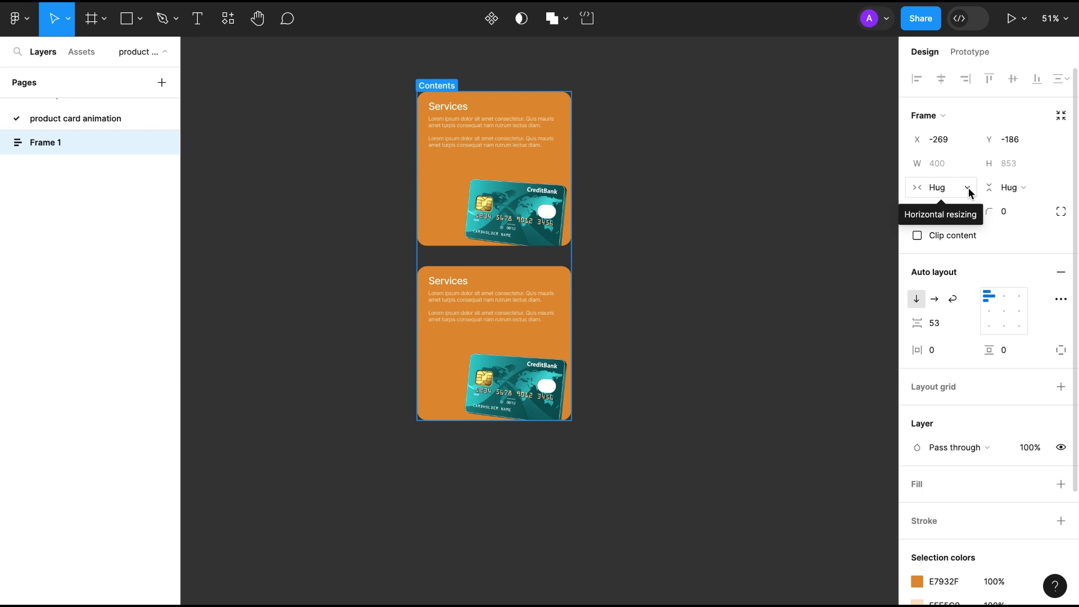
pyautogui.click(968, 193)
pyautogui.click(413, 137)
pyautogui.click(448, 183)
pyautogui.keyDown('shift'); pyautogui.click(472, 337); pyautogui.keyUp('shift')
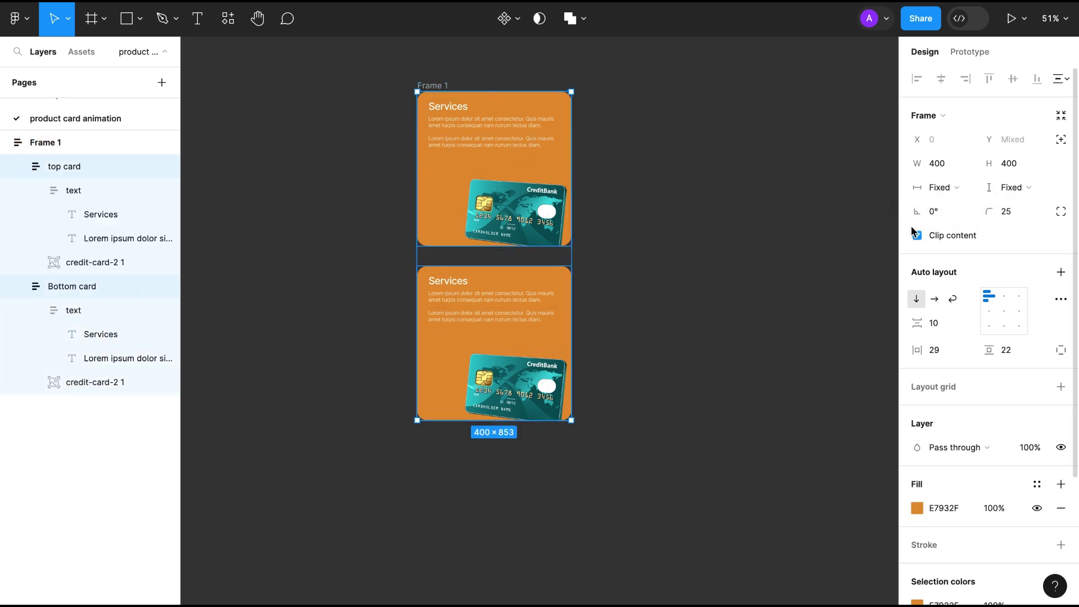
pyautogui.click(940, 187)
pyautogui.click(951, 206)
pyautogui.click(1010, 188)
pyautogui.click(1020, 205)
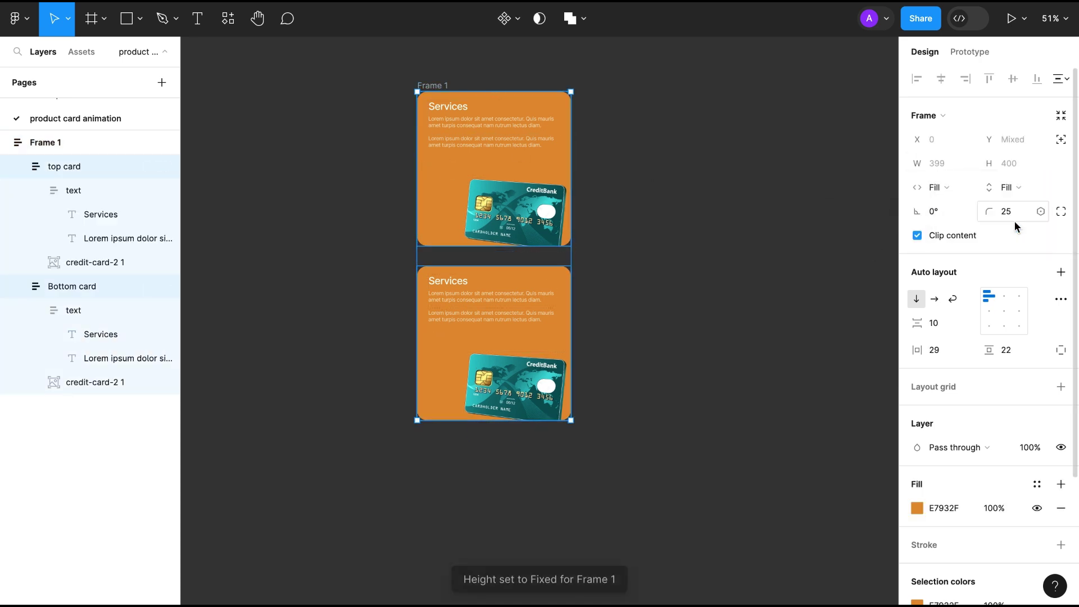
# - Give Bottom card a purple A435FB fill and make Frame 1 a component
pyautogui.click(443, 357)
pyautogui.click(917, 508)
pyautogui.click(826, 564)
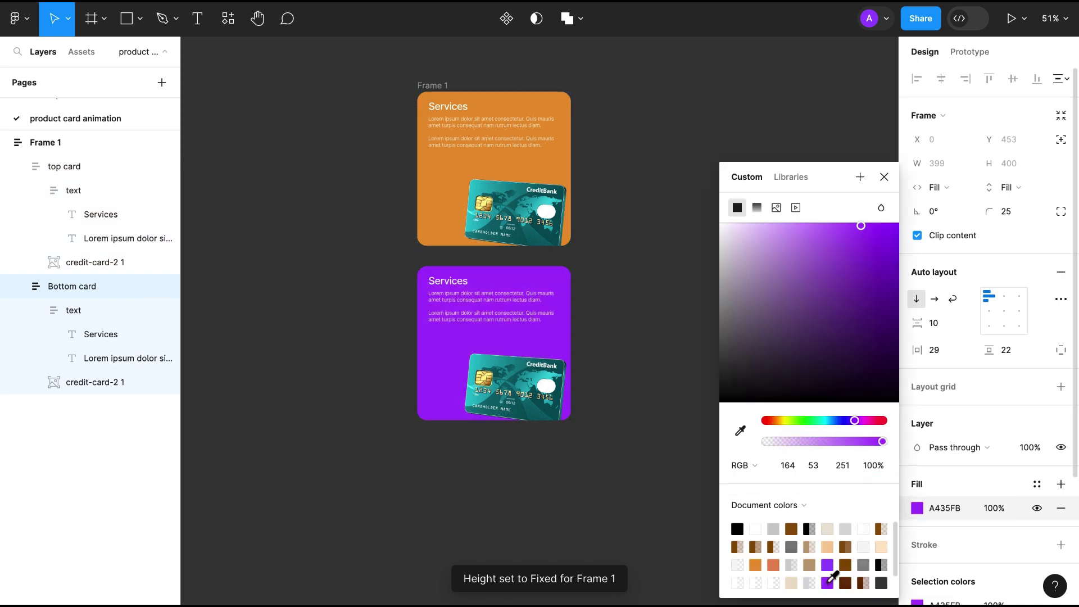
pyautogui.click(884, 177)
pyautogui.click(431, 86)
pyautogui.hotkey('ctrl', 'alt', 'k')
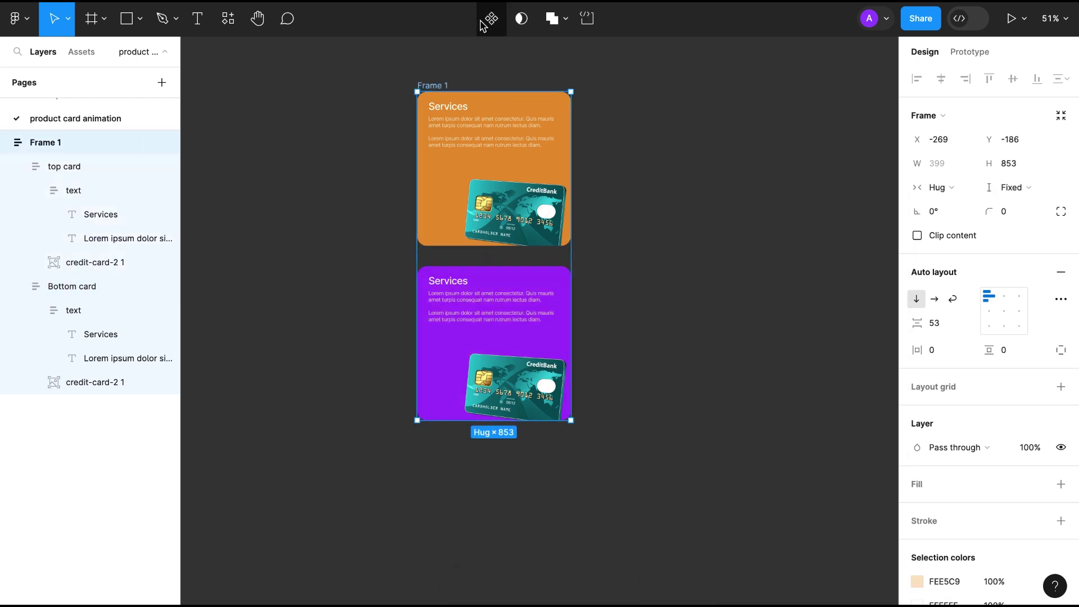
# - Add Variant2 and place it beside Default in a widened component set
pyautogui.click(506, 19)
pyautogui.click(435, 78)
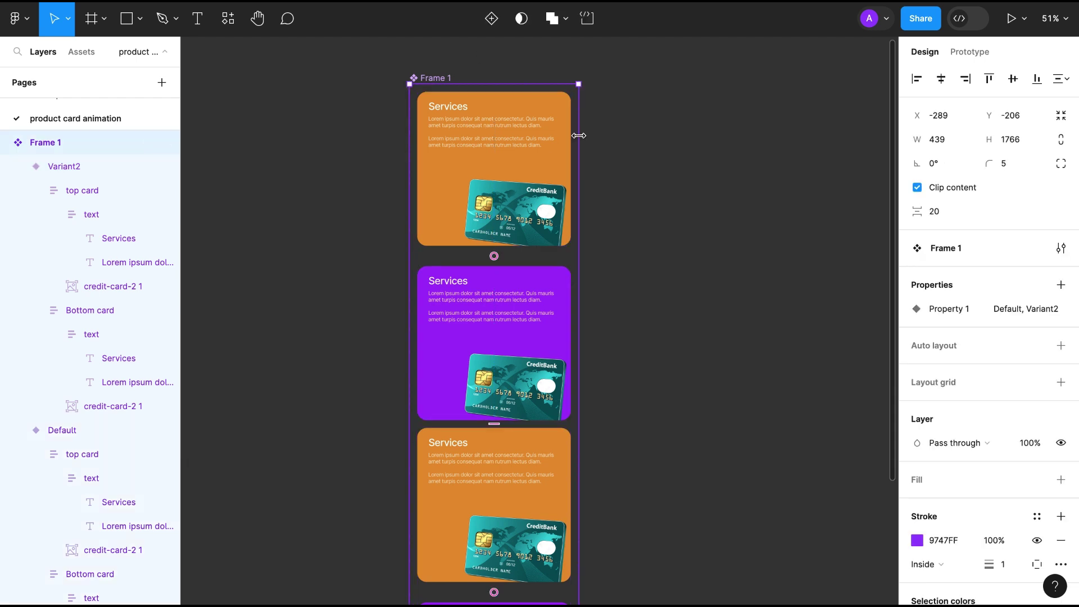
pyautogui.moveTo(577, 135); pyautogui.dragTo(885, 135)
pyautogui.scroll(-3, 621, 203)
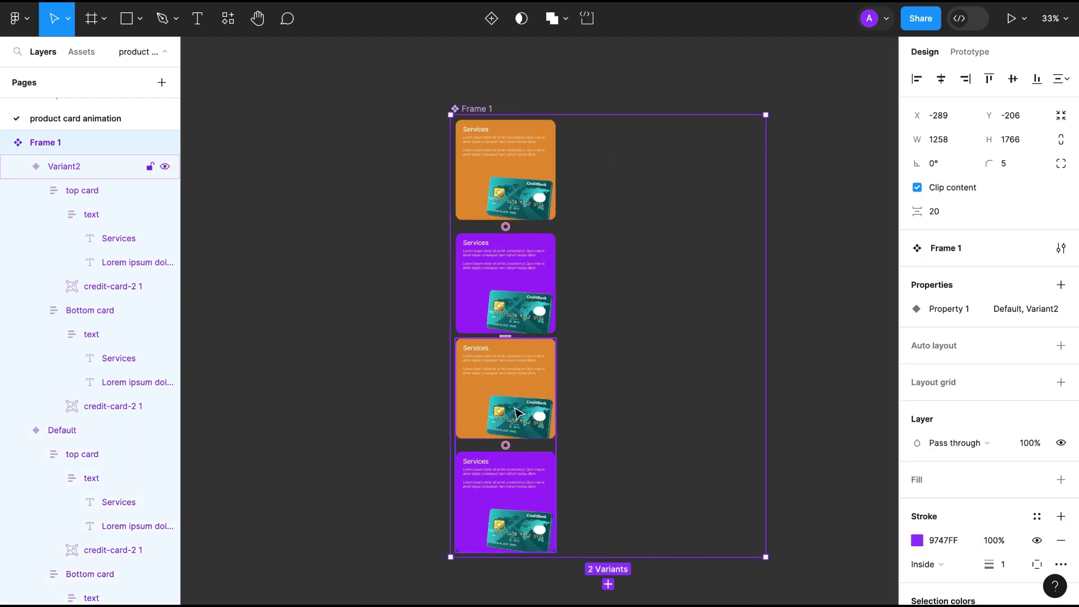
pyautogui.click(511, 408)
pyautogui.moveTo(511, 407); pyautogui.dragTo(619, 181)
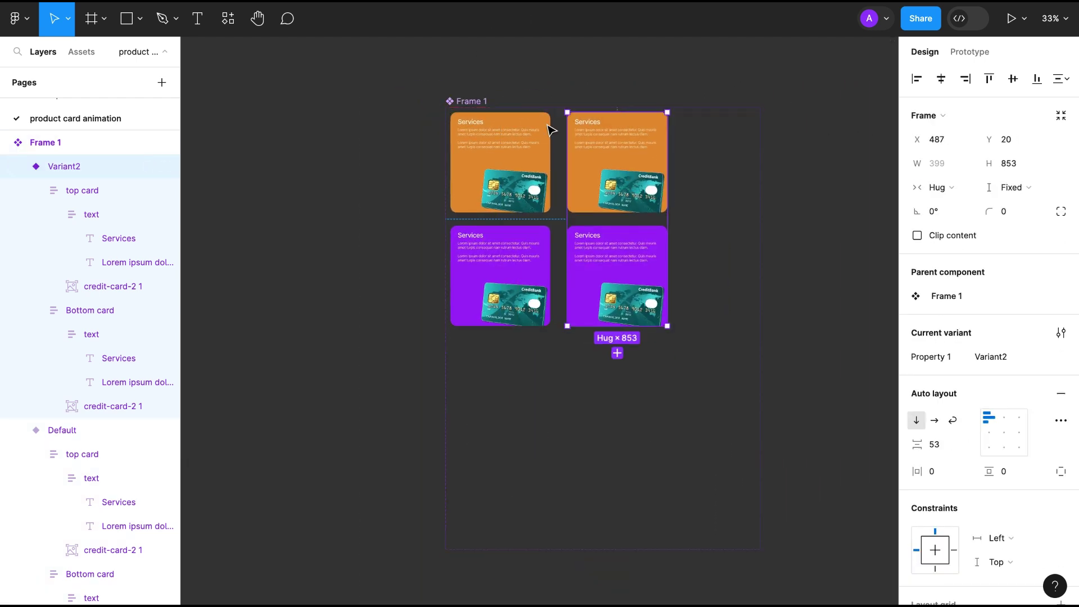
# - Add Variant3 and shrink the component set's height to fit the variants
pyautogui.click(623, 360)
pyautogui.click(675, 475)
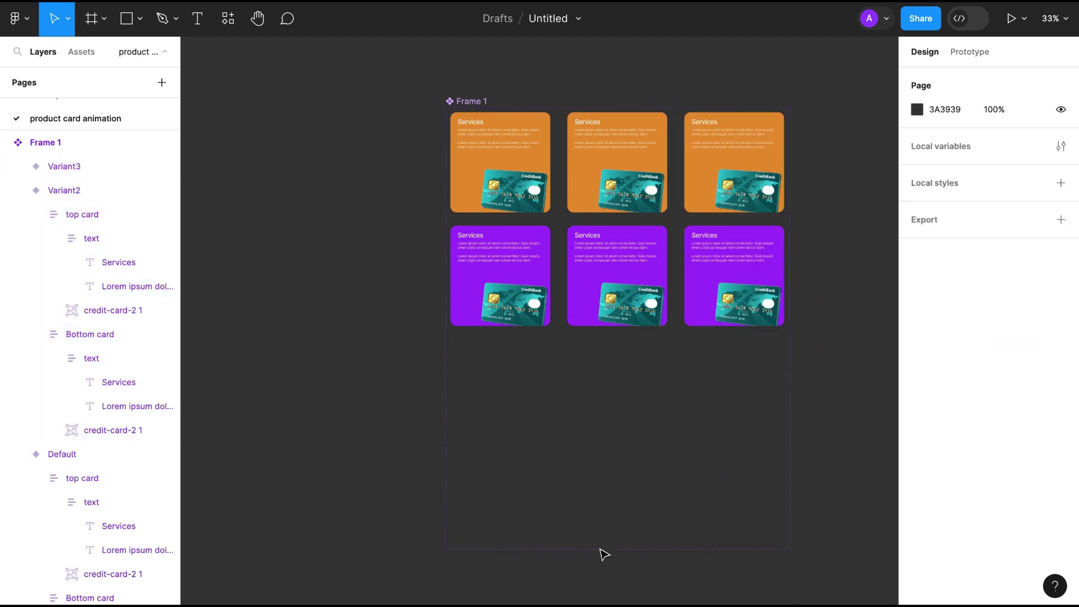
pyautogui.click(602, 555)
pyautogui.moveTo(605, 549); pyautogui.dragTo(615, 352)
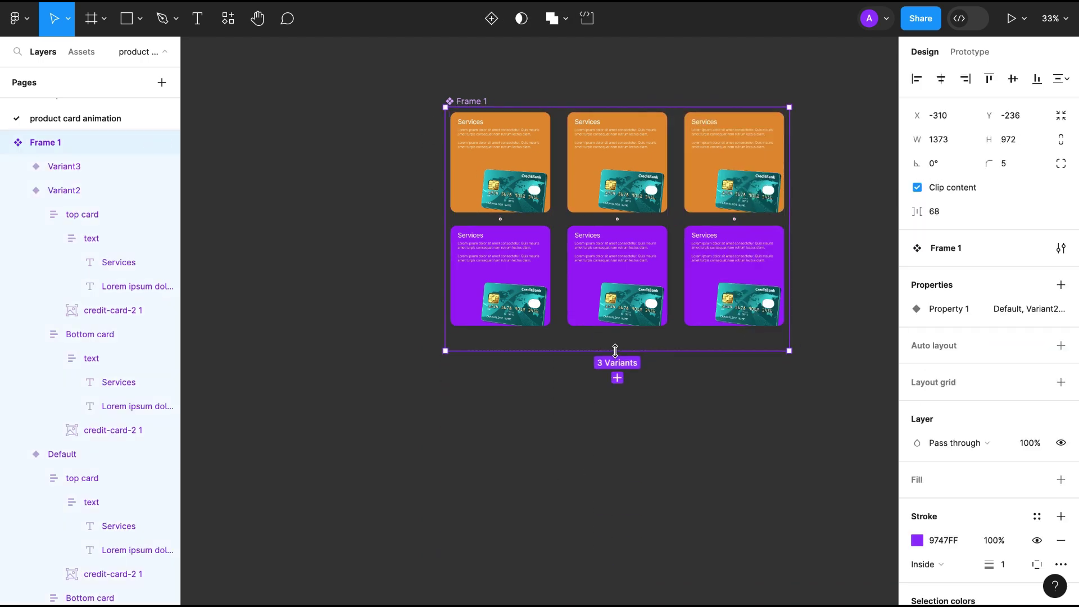
pyautogui.scroll(3, 619, 354)
# - Stretch Variant2's top card taller and hide the purple bottom card's credit-card image
pyautogui.click(499, 203)
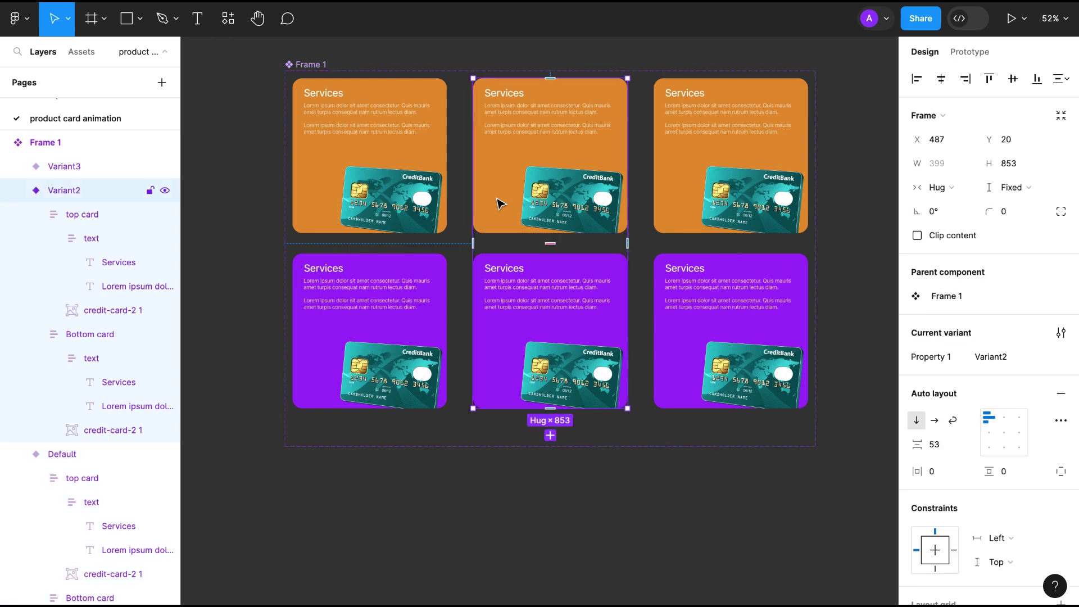
pyautogui.doubleClick(500, 203)
pyautogui.moveTo(568, 232); pyautogui.dragTo(567, 308)
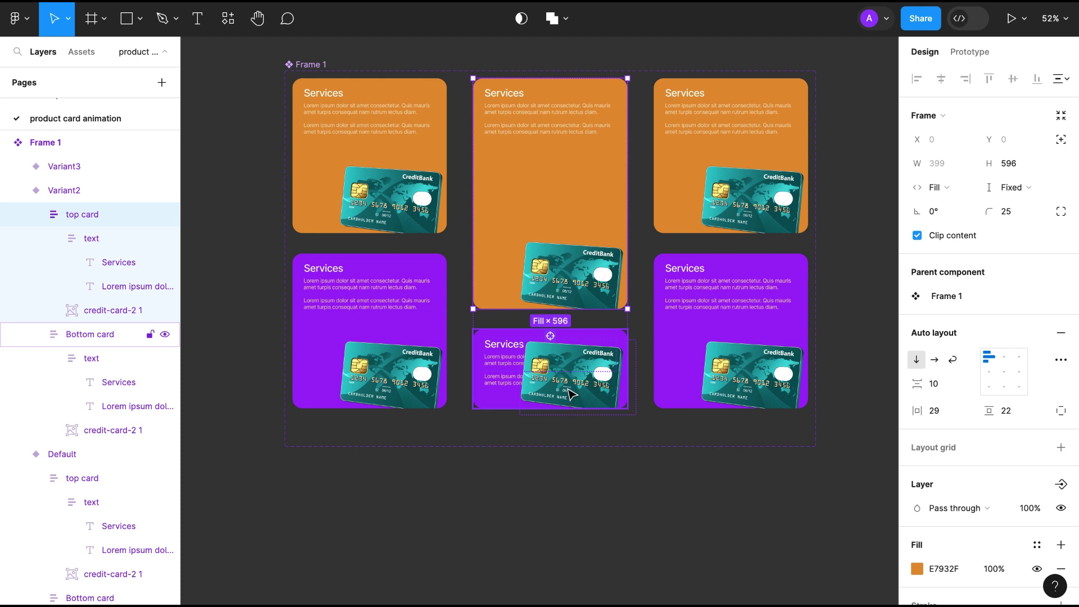
pyautogui.click(571, 395)
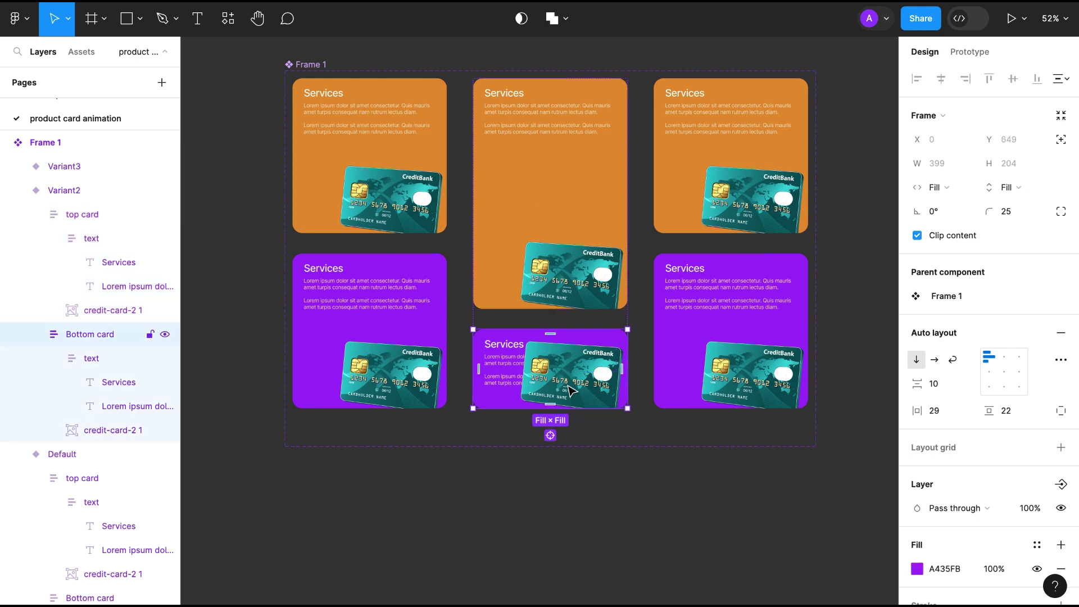
pyautogui.doubleClick(572, 392)
pyautogui.click(164, 429)
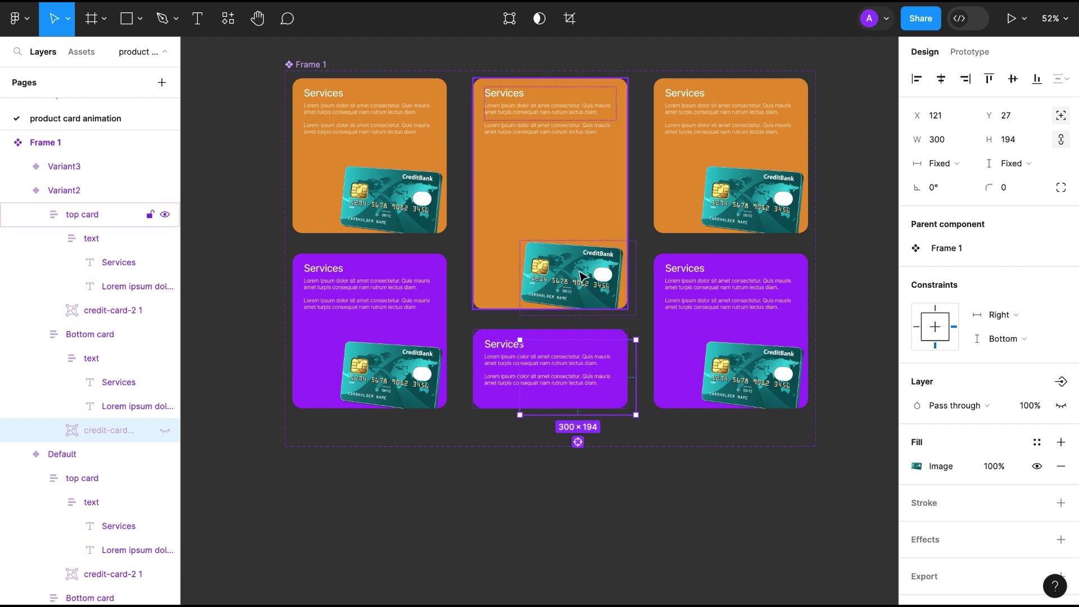
# - Paste extra lorem ipsum paragraphs into Variant2's top card body text
pyautogui.click(542, 131)
pyautogui.doubleClick(542, 134)
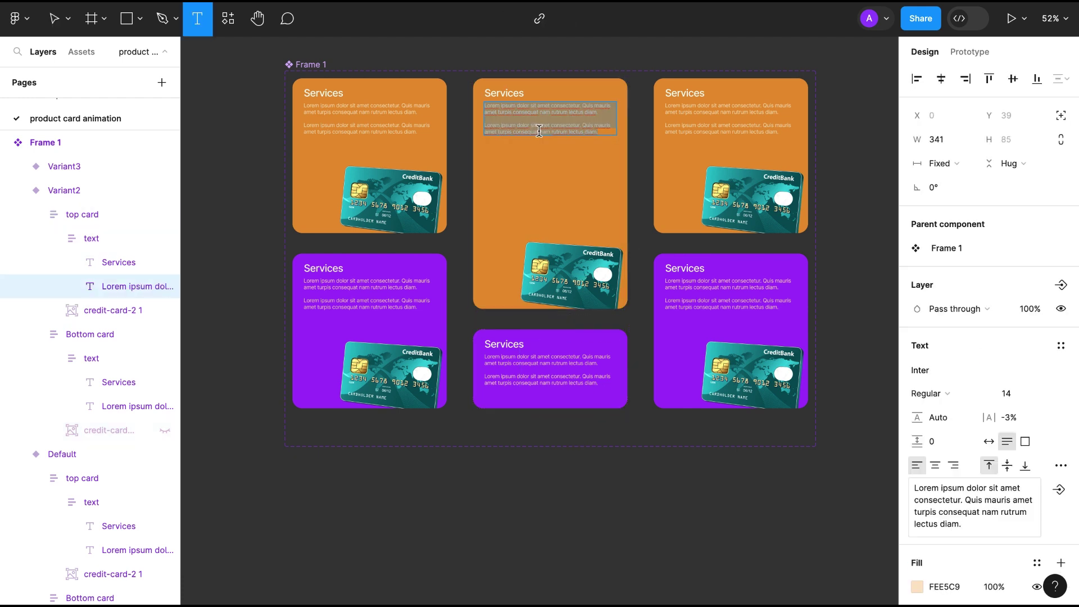
pyautogui.hotkey('ctrl', 'v')
pyautogui.hotkey('ctrl', 'v')
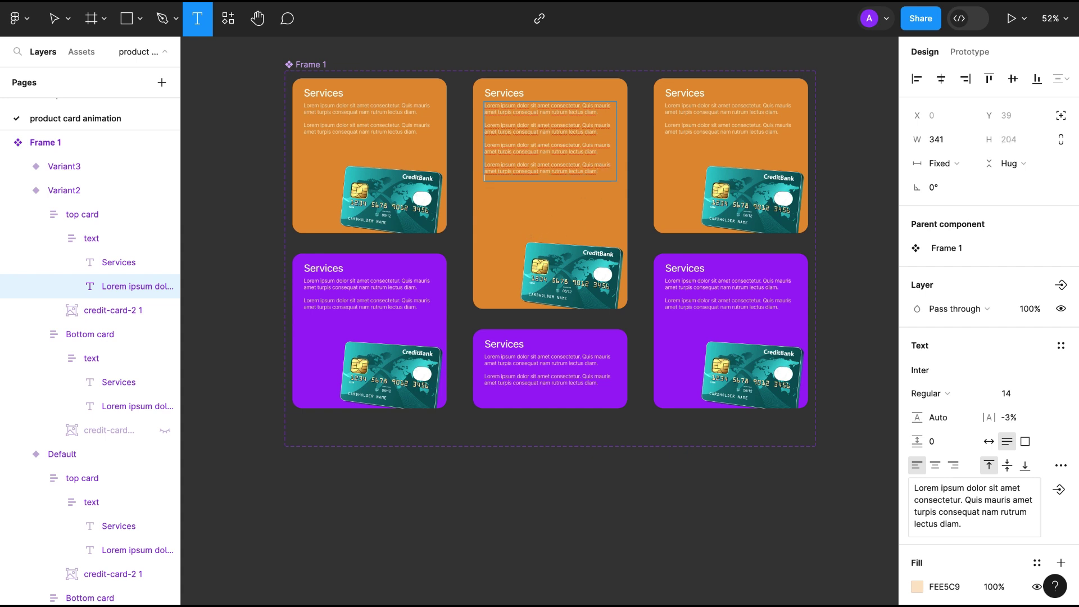
pyautogui.hotkey('ctrl', 'v')
pyautogui.hotkey('ctrl', 'v')
pyautogui.click(664, 128)
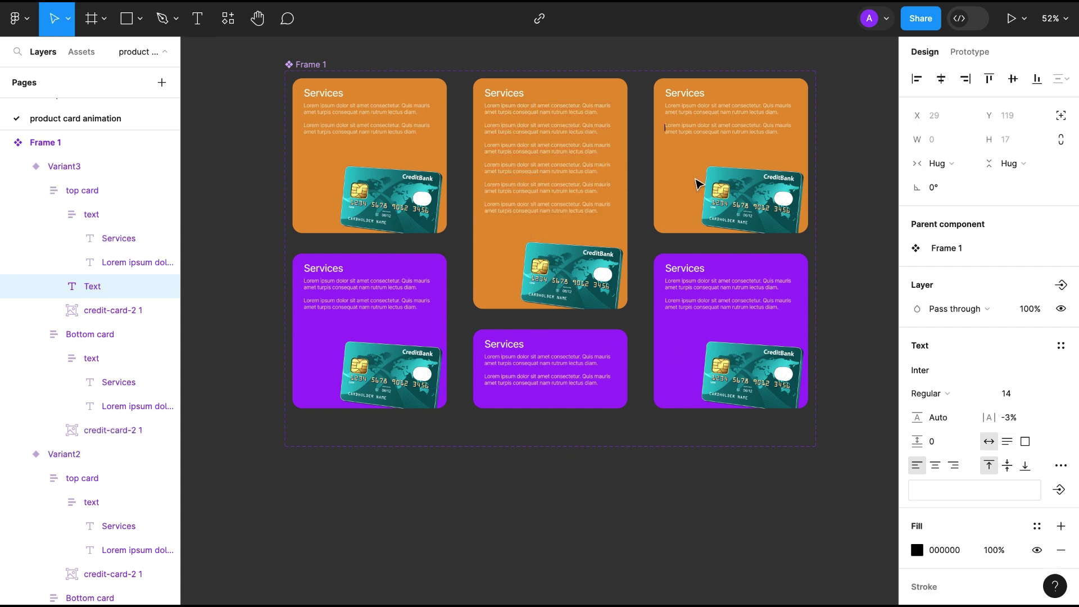
# - Set Variant2's top card height to 600
pyautogui.click(568, 96)
pyautogui.click(1012, 164)
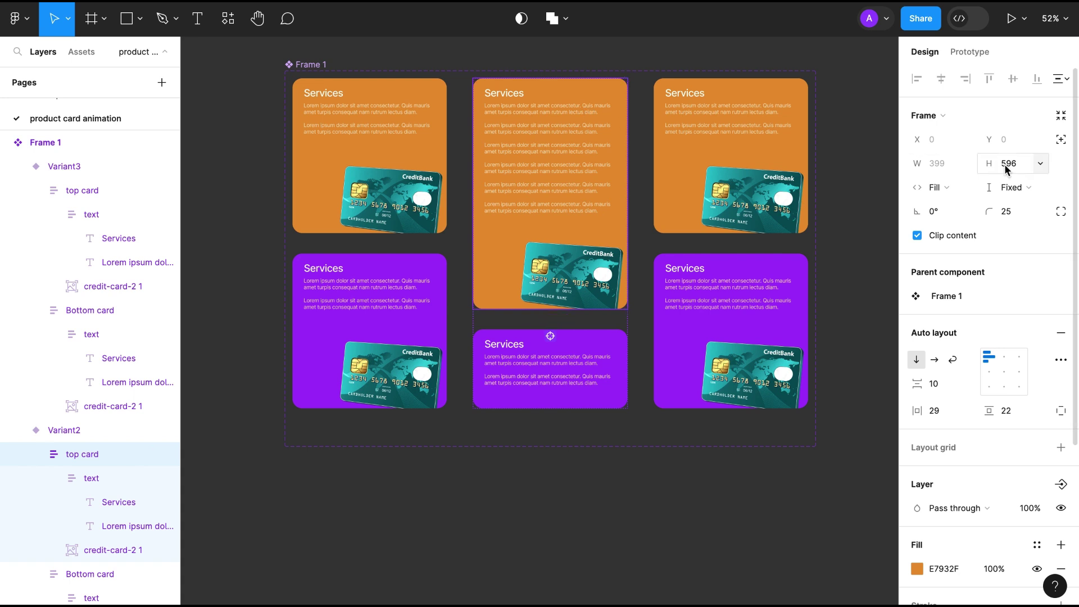
pyautogui.write('600')
pyautogui.press('Return')
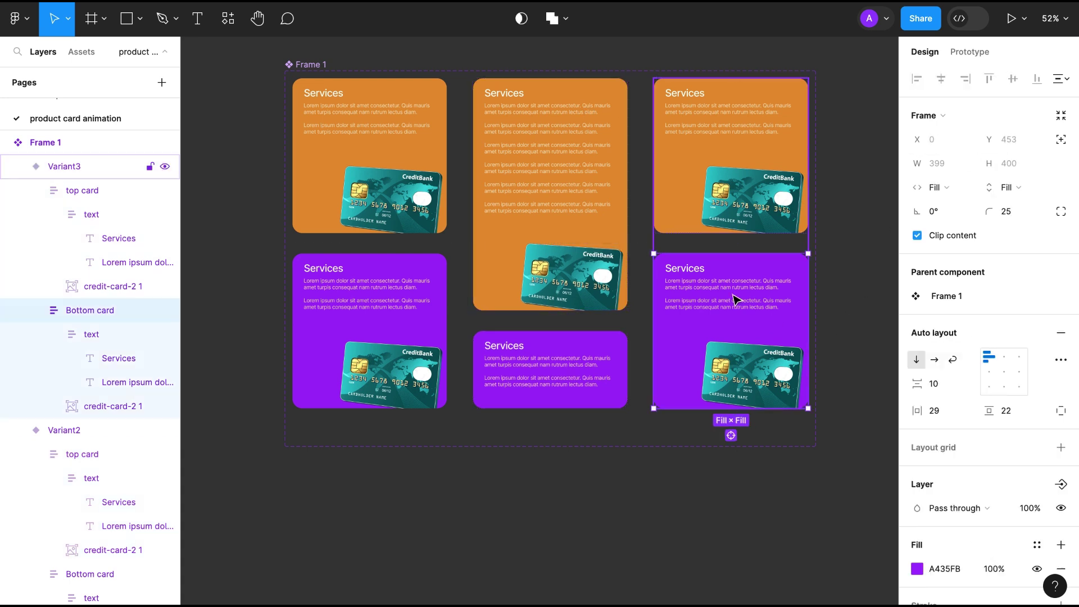
# - Drag Variant3's purple bottom card taller and hide the top card's credit-card image
pyautogui.doubleClick(735, 301)
pyautogui.click(656, 268)
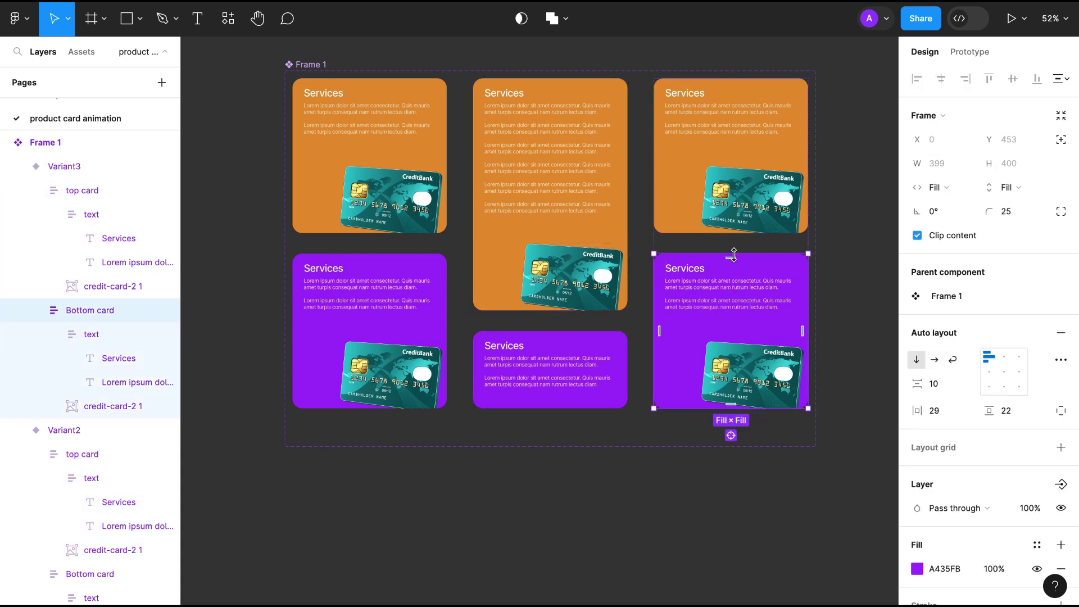
pyautogui.moveTo(730, 253); pyautogui.dragTo(748, 177)
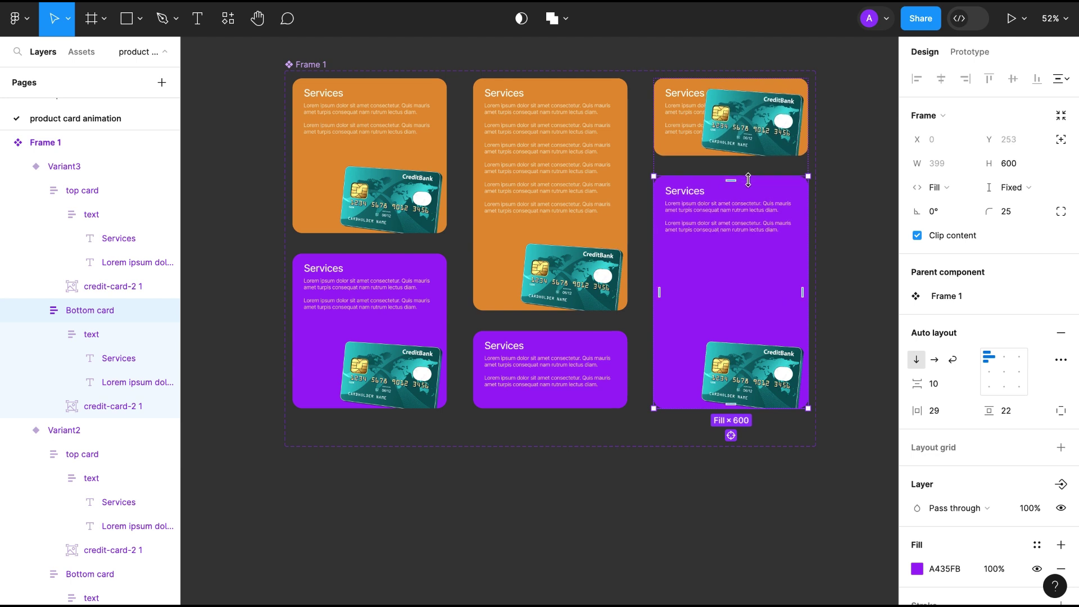
pyautogui.click(731, 122)
pyautogui.click(164, 286)
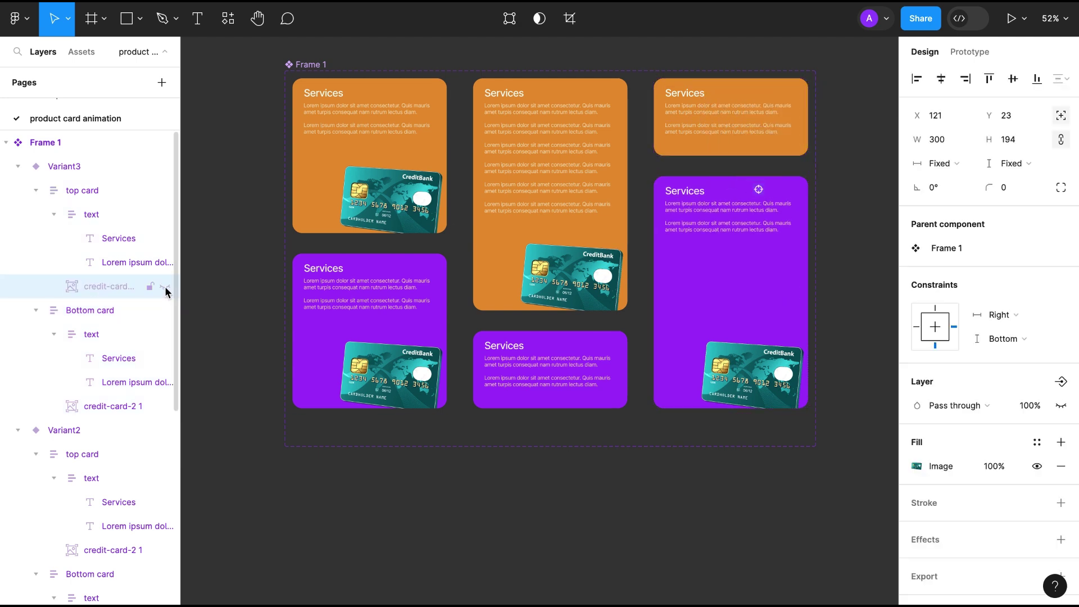
# - Paste extra paragraphs into Variant3's purple card text and remove the stray empty text layer
pyautogui.click(734, 227)
pyautogui.doubleClick(733, 226)
pyautogui.click(792, 221)
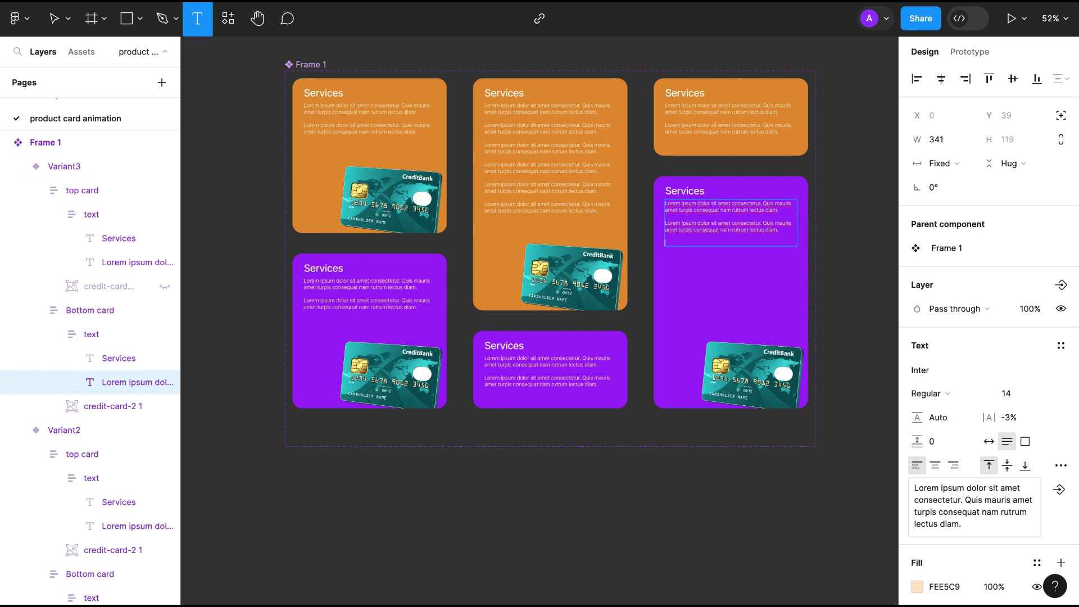
pyautogui.write('Lorem ipsum dolor sit amet consectetur. Quis mauris amet turpis consequat nam rutrum lectus diam.  Lorem ipsum dolor sit amet consectetur. Quis mauris amet turpis consequat nam rutrum lectus diam.')
pyautogui.hotkey('ctrl', 'v')
pyautogui.click(581, 500)
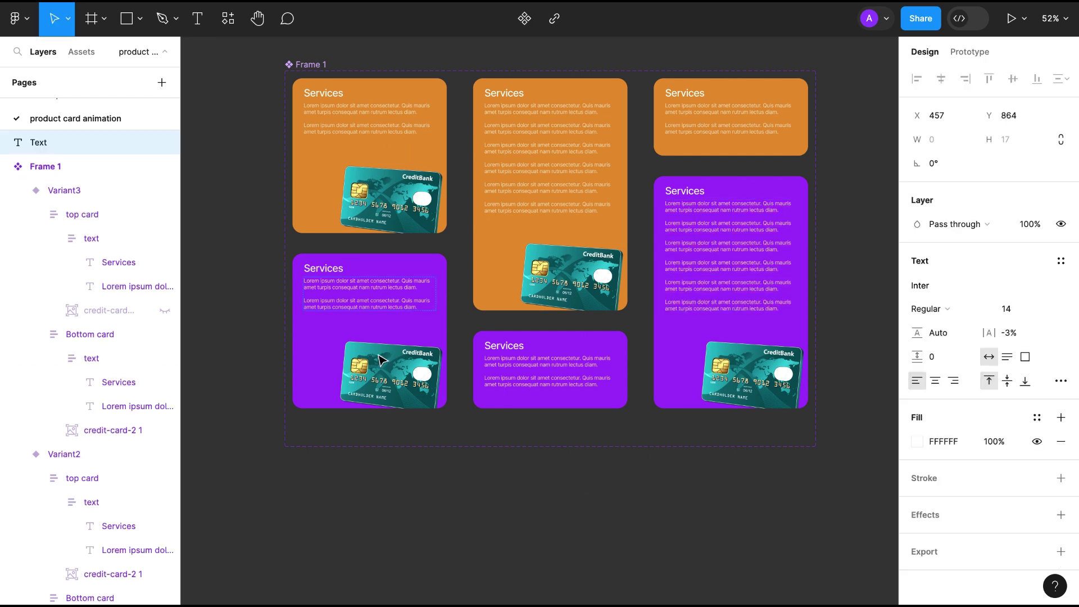
pyautogui.press('Escape')
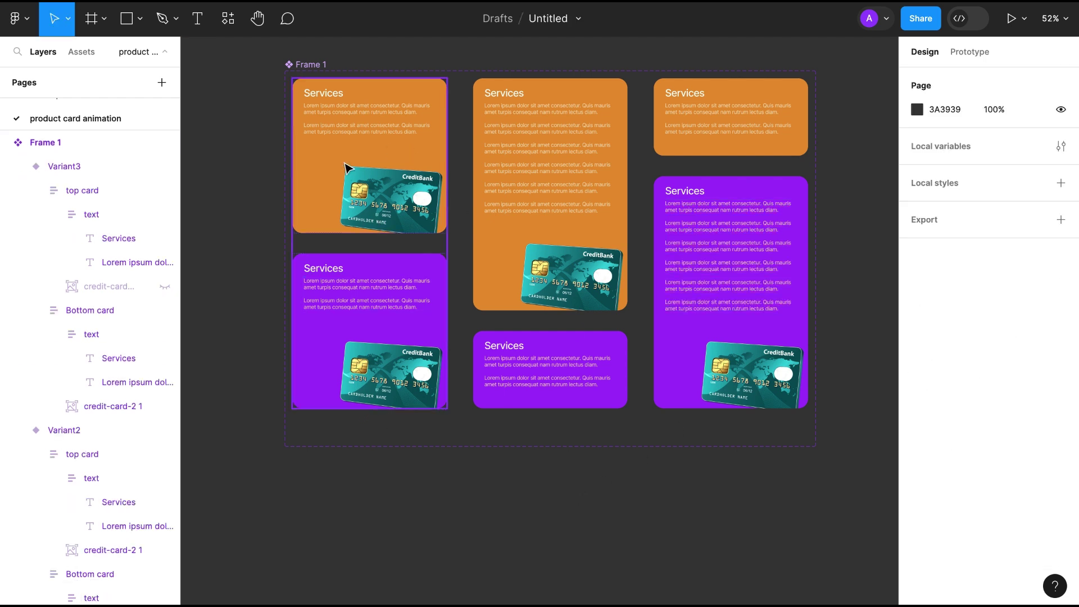
# - Link Default's top card to Variant2 with a While hovering, Smart animate interaction
pyautogui.click(371, 173)
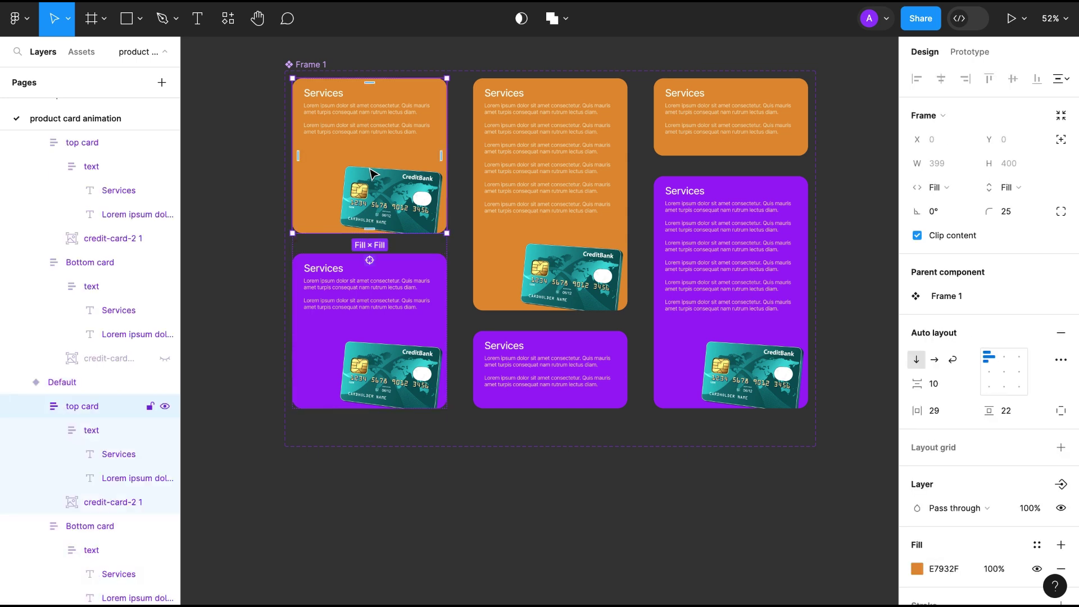
pyautogui.click(969, 51)
pyautogui.moveTo(447, 156); pyautogui.dragTo(489, 194)
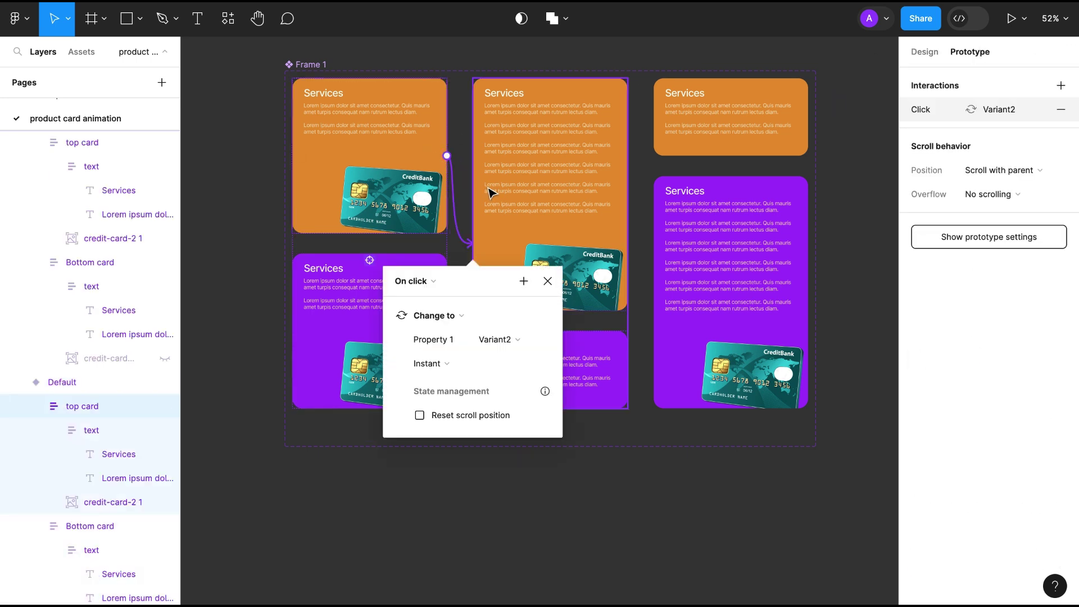
pyautogui.click(425, 281)
pyautogui.click(435, 315)
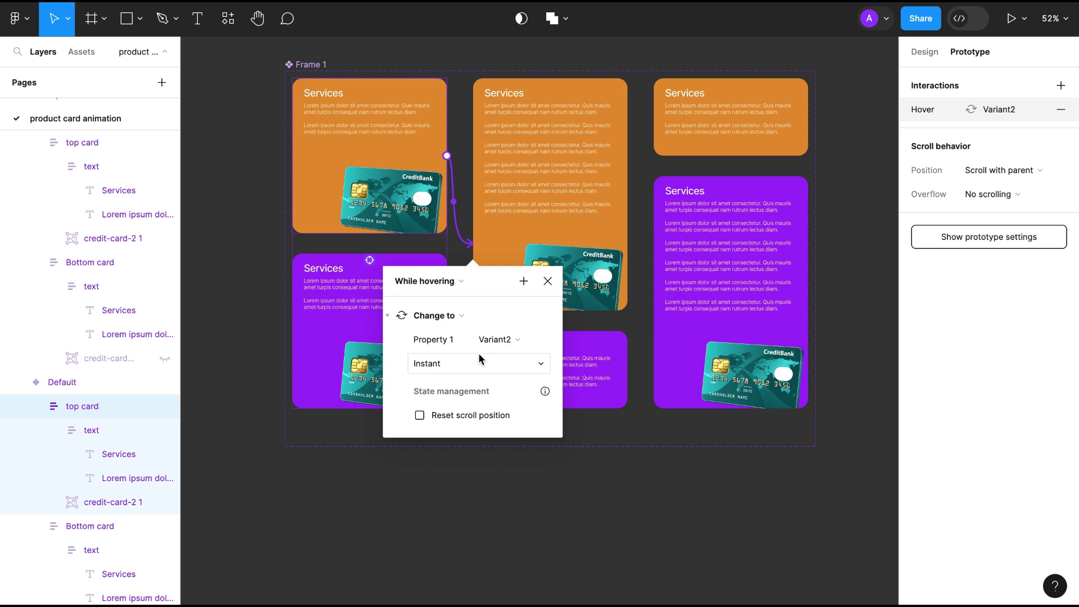
pyautogui.click(429, 363)
pyautogui.click(455, 401)
pyautogui.click(552, 288)
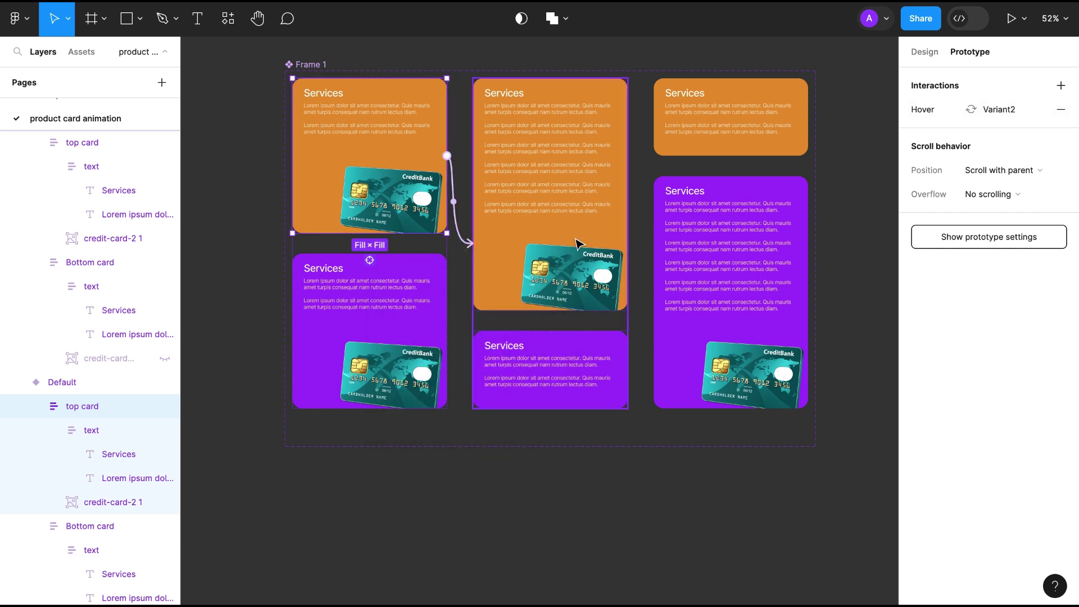
# - Link the purple bottom card to Variant3 with a While hovering interaction
pyautogui.click(424, 322)
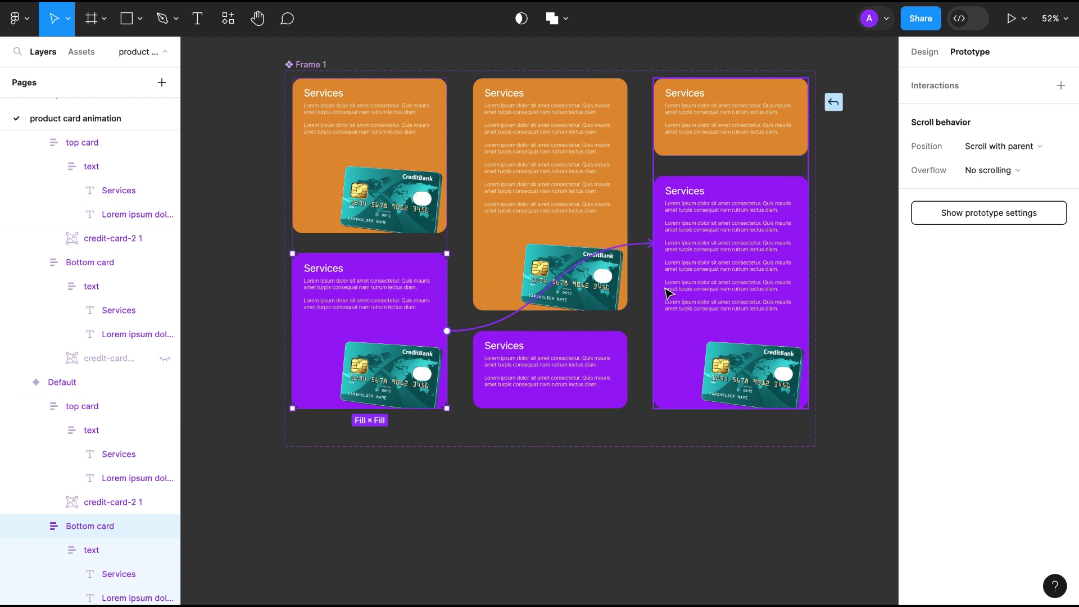
pyautogui.moveTo(447, 332); pyautogui.dragTo(667, 286)
pyautogui.click(595, 281)
pyautogui.click(611, 312)
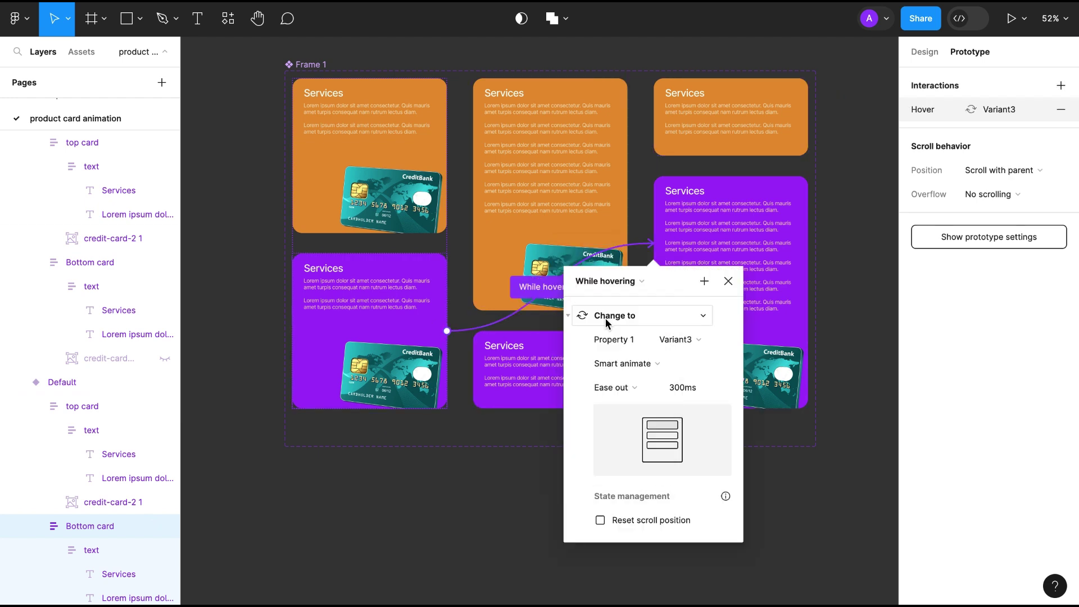
pyautogui.click(729, 282)
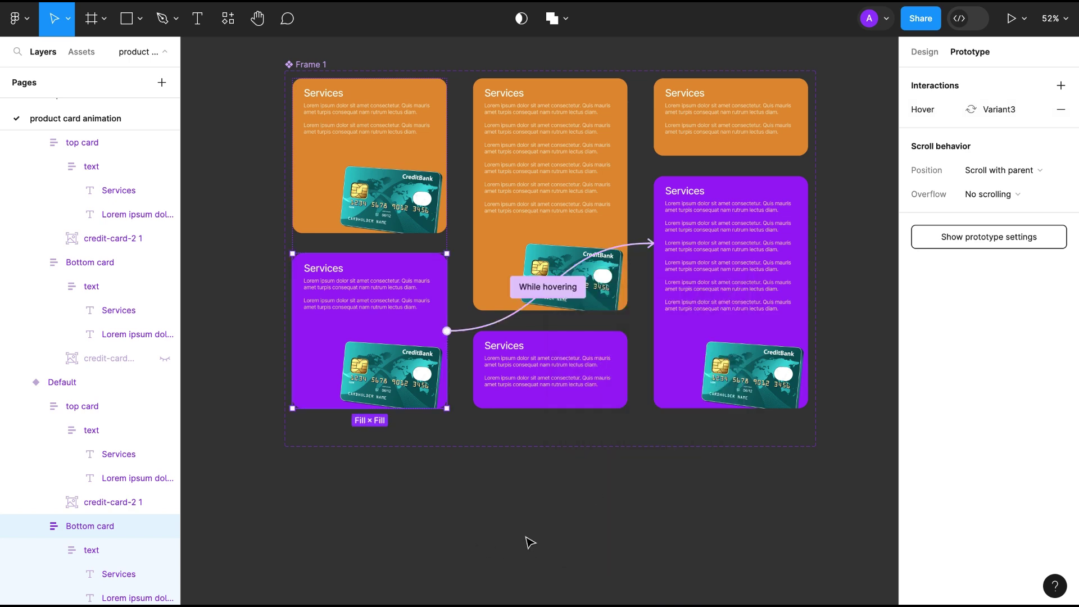
pyautogui.scroll(-3, 530, 541)
# - Draw Frame 2 below the component and fill it dark grey 3A3939
pyautogui.press('f')
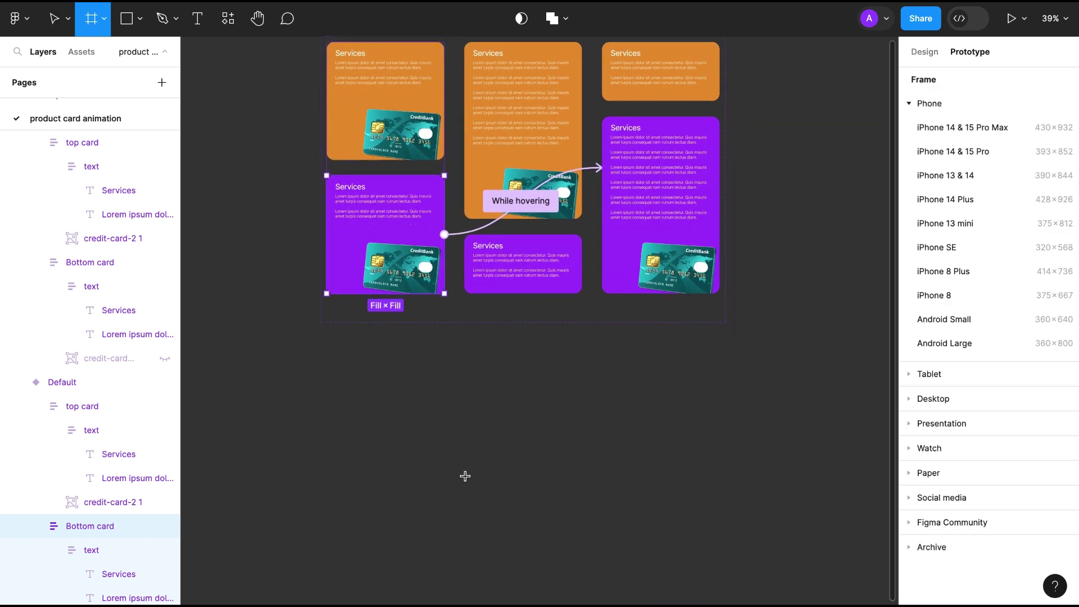
pyautogui.scroll(-3, 472, 486)
pyautogui.moveTo(318, 261); pyautogui.dragTo(785, 590)
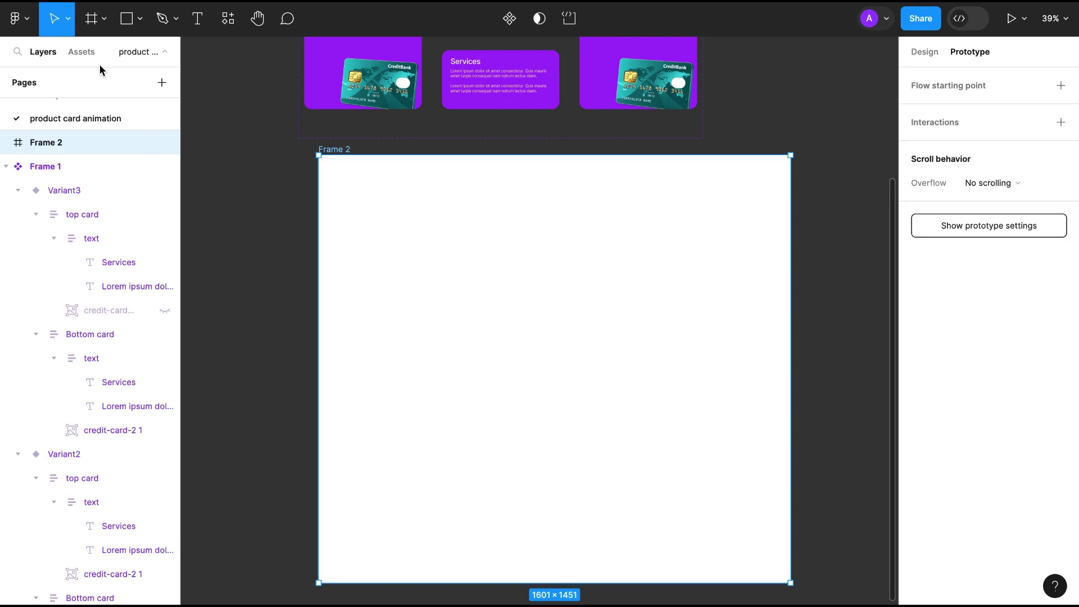
pyautogui.click(923, 51)
pyautogui.click(1060, 443)
pyautogui.press('i')
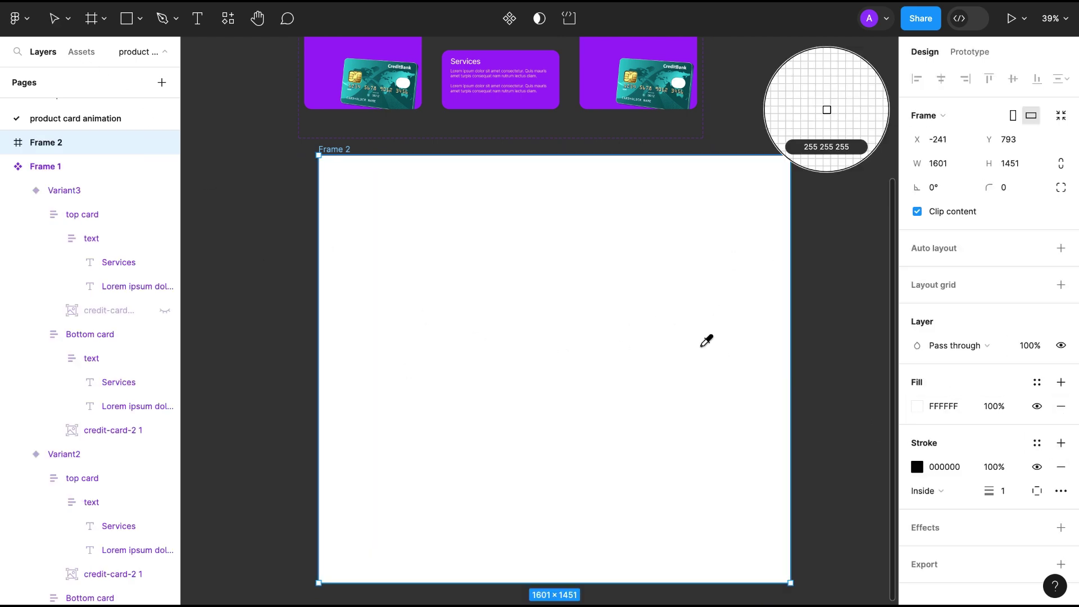
pyautogui.click(797, 349)
# - Give Frame 2 a light grey CCCCCC border of width 7
pyautogui.click(917, 467)
pyautogui.click(773, 528)
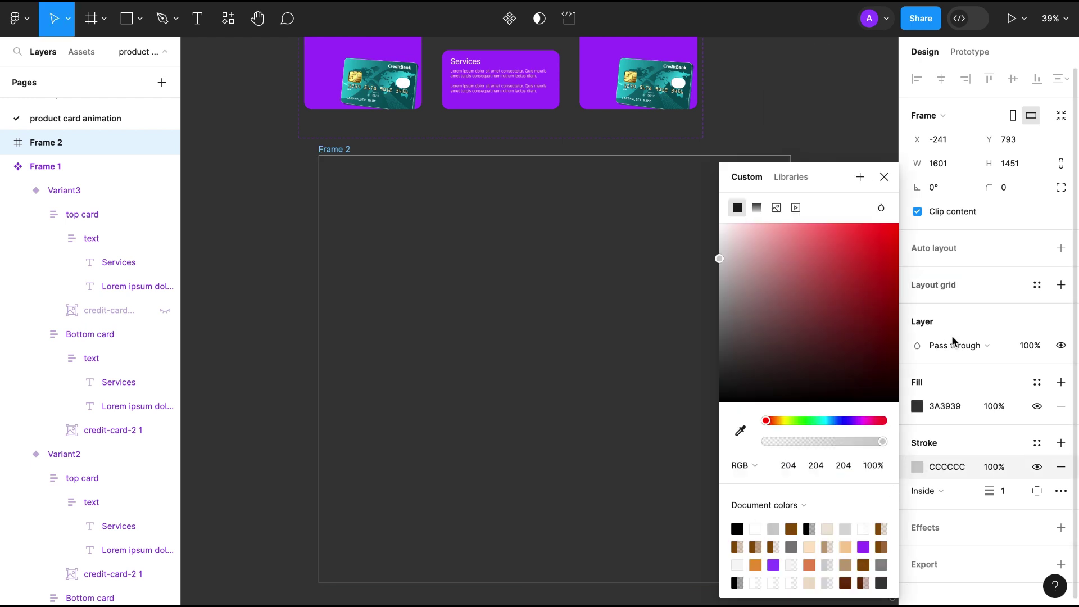
pyautogui.click(1001, 490)
pyautogui.write('7')
pyautogui.press('Return')
# - Place the product card component in Frame 2, duplicate it to the right, and select Frame 2
pyautogui.click(81, 51)
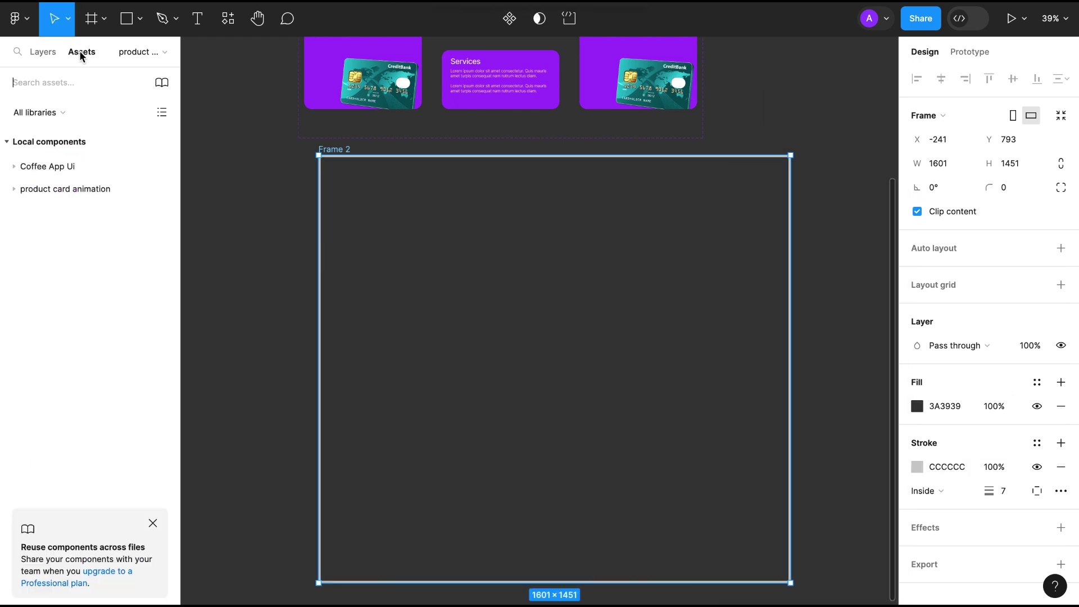
pyautogui.click(14, 189)
pyautogui.moveTo(39, 232); pyautogui.dragTo(476, 329)
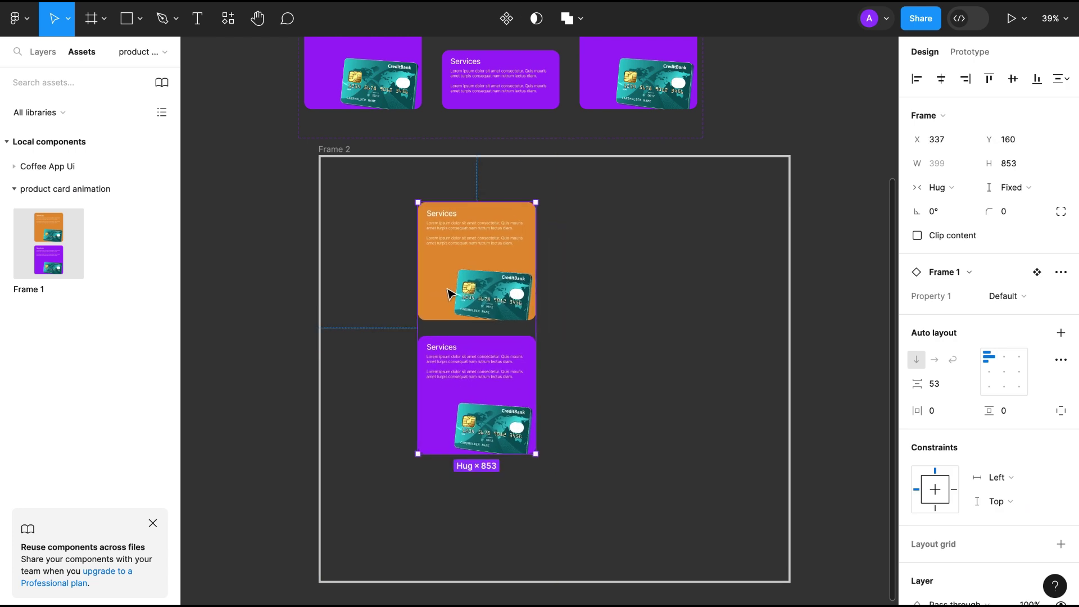
pyautogui.hotkey('ctrl', 'd')
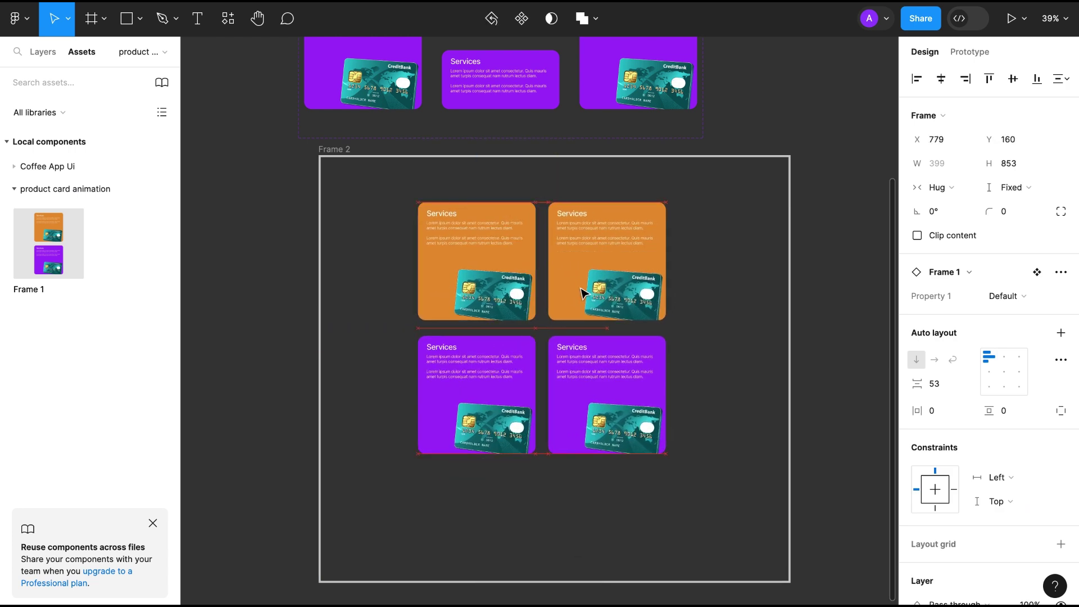
pyautogui.click(335, 150)
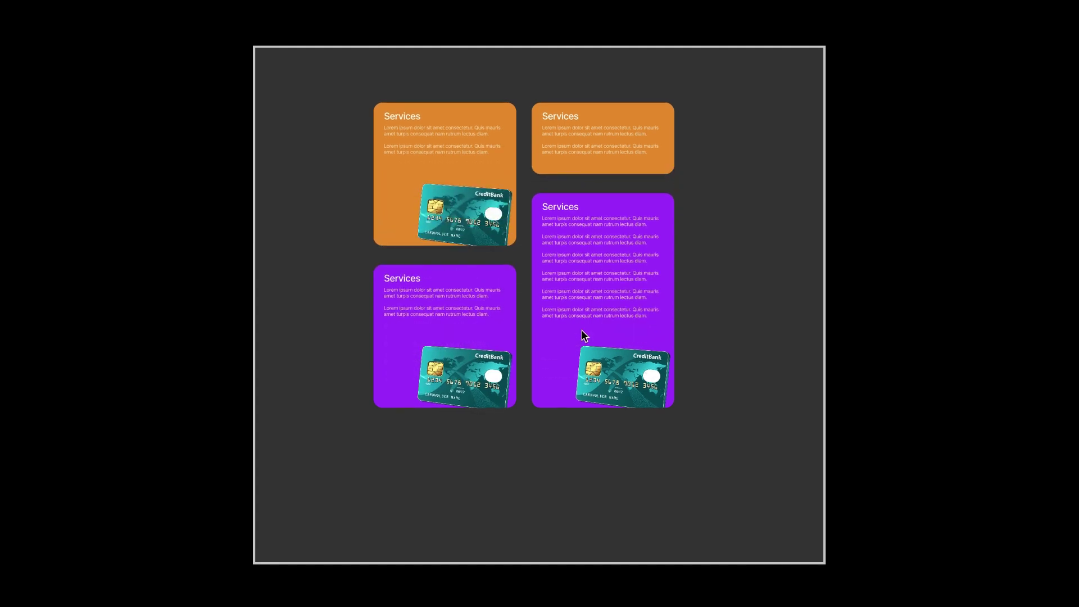
# - Check the top cards' hover expansion, then shift the top-right card's fill to red E72F2F
pyautogui.click(582, 253)
pyautogui.click(501, 179)
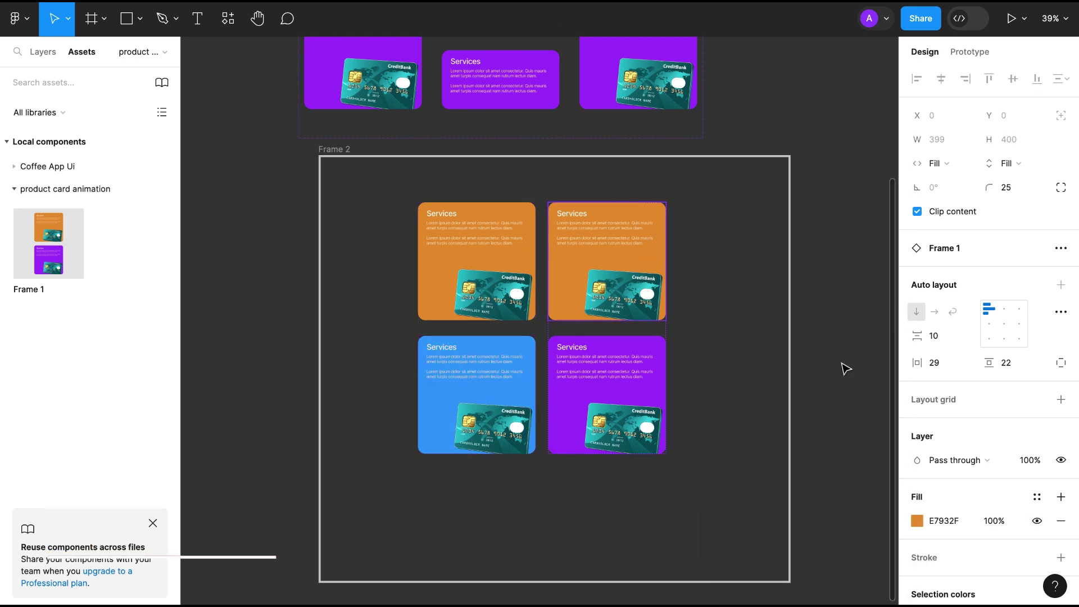
pyautogui.click(917, 520)
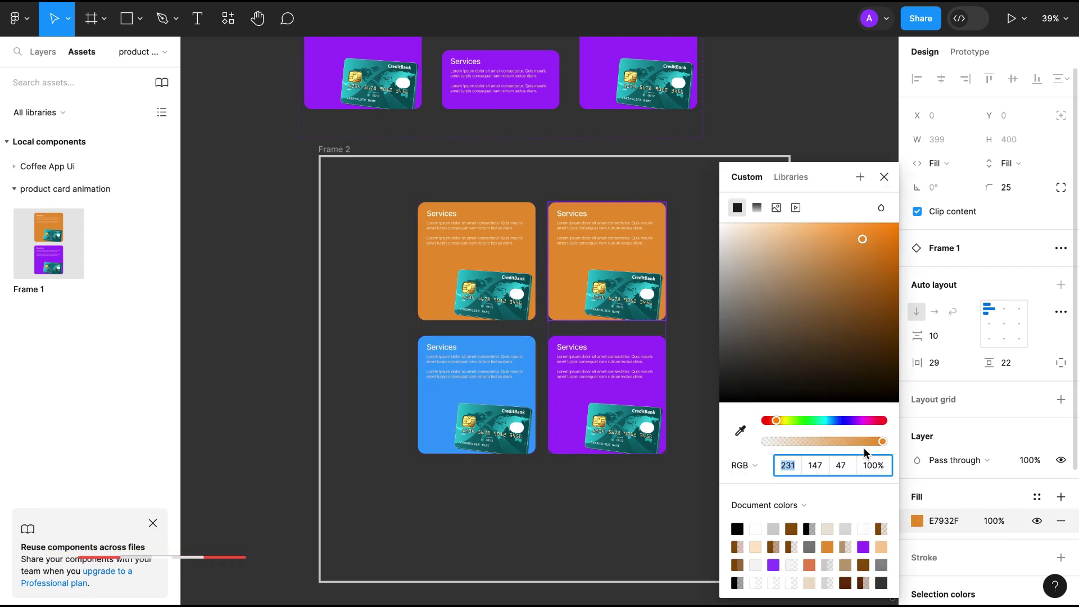
pyautogui.moveTo(775, 422)
pyautogui.mouseDown()
pyautogui.moveTo(864, 421)
pyautogui.moveTo(766, 421)
pyautogui.mouseUp()
pyautogui.click(883, 177)
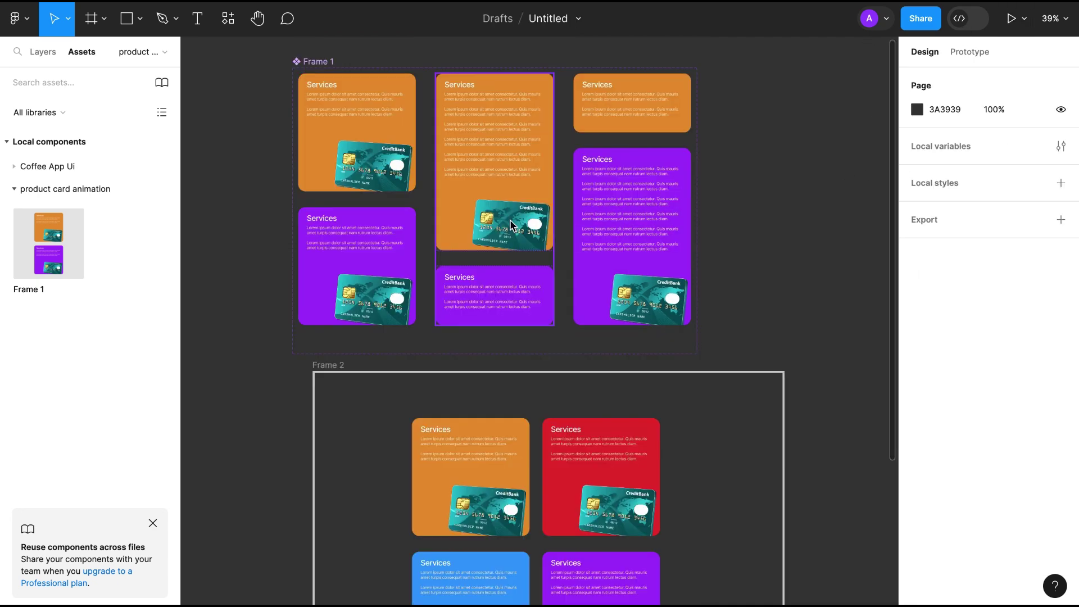
# - Enlarge the credit card images in Variant2 and Variant3 to about 430×278, repositioning Variant3's
pyautogui.click(510, 224)
pyautogui.doubleClick(510, 225)
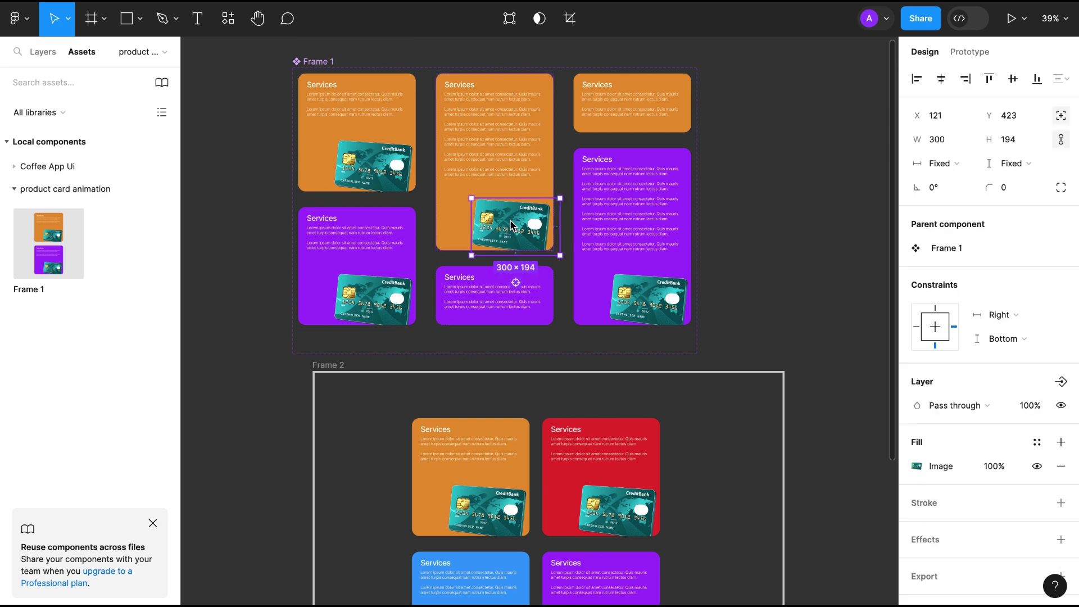
pyautogui.moveTo(472, 199); pyautogui.dragTo(447, 180)
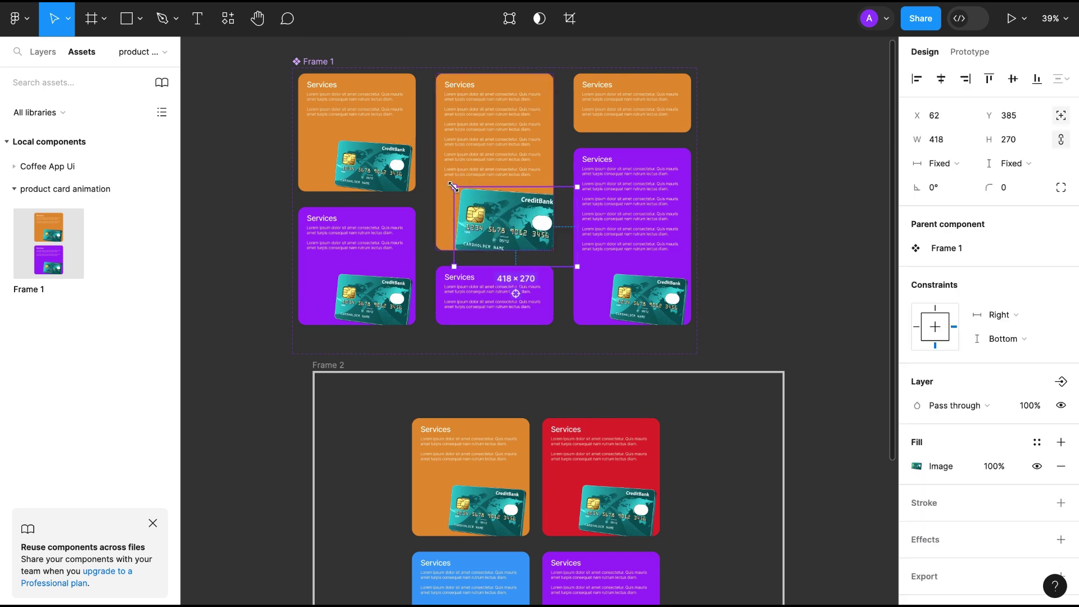
pyautogui.click(649, 300)
pyautogui.doubleClick(649, 299)
pyautogui.moveTo(607, 272); pyautogui.dragTo(583, 255)
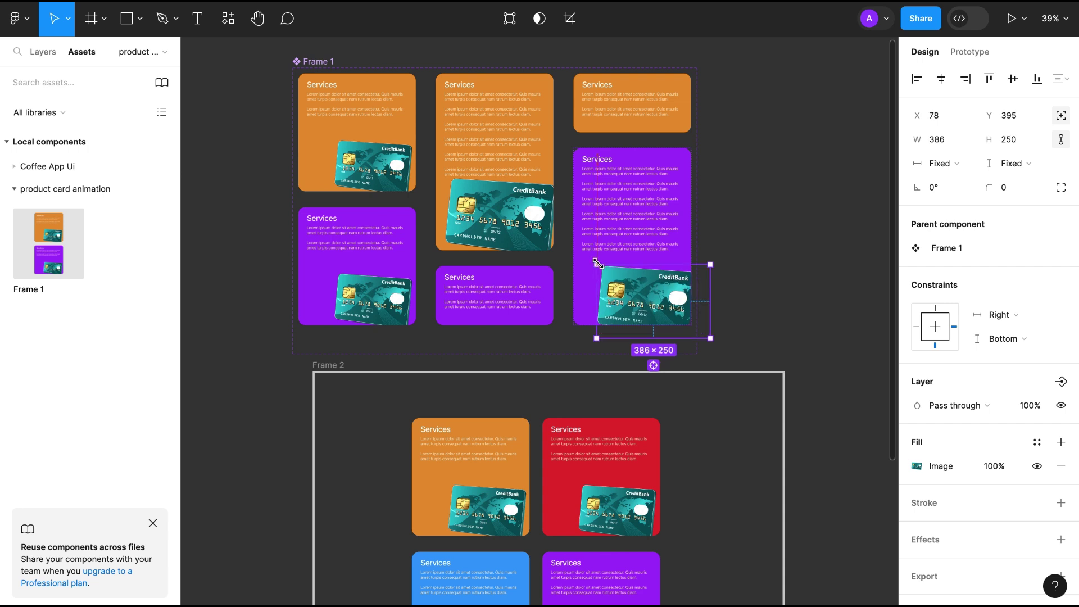
pyautogui.moveTo(636, 311); pyautogui.dragTo(620, 289)
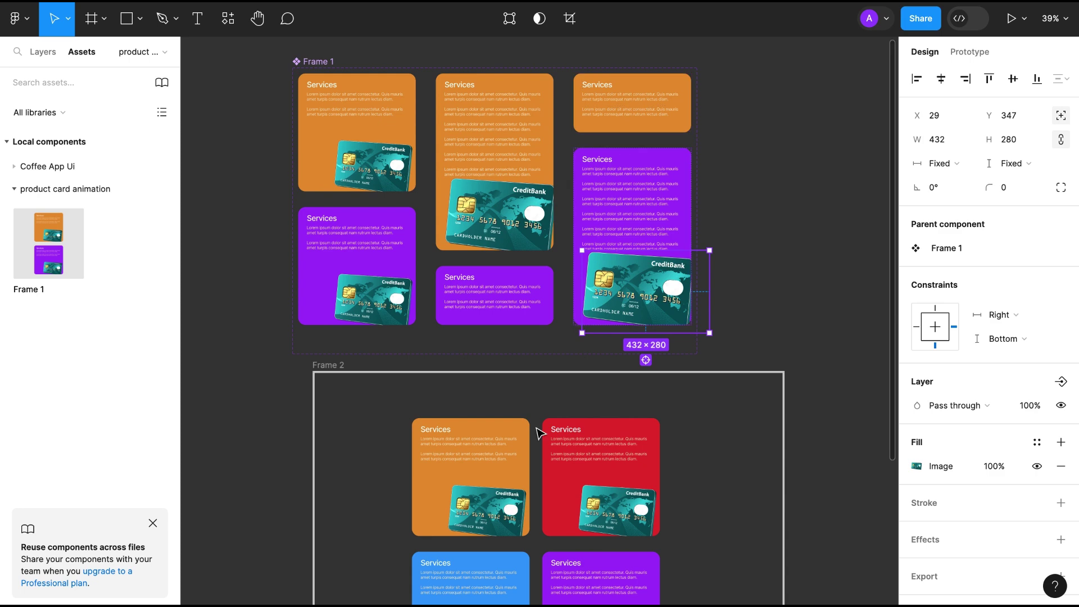
# - Preview Frame 2 and hover the orange, blue, red and purple cards to check their expansion
pyautogui.click(421, 425)
pyautogui.hotkey('ctrl', 'alt', 'Return')
pyautogui.click(463, 139)
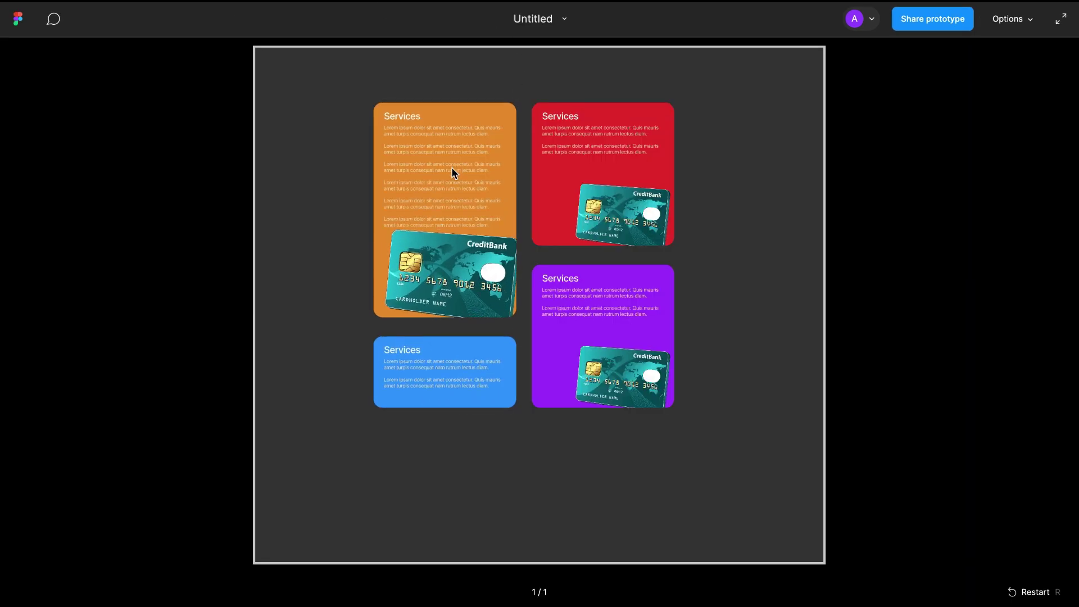
pyautogui.click(452, 337)
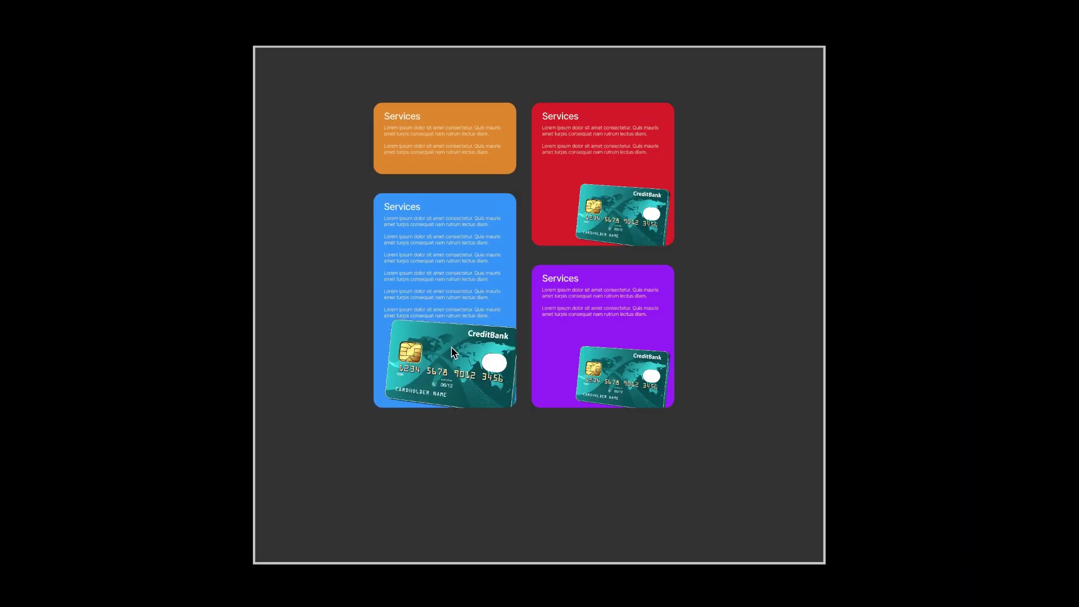
pyautogui.click(601, 206)
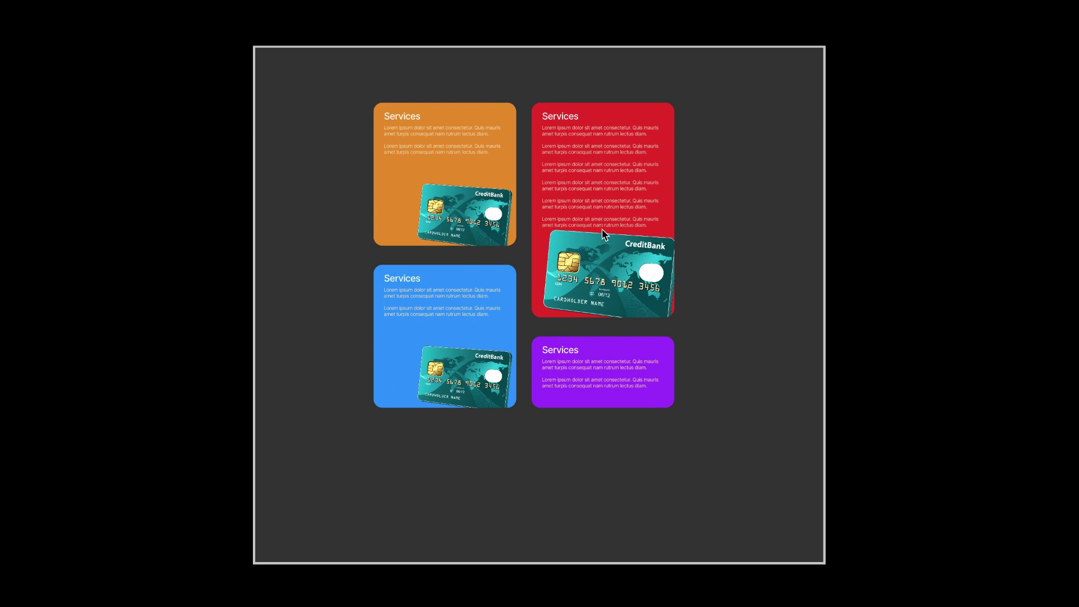
pyautogui.click(606, 363)
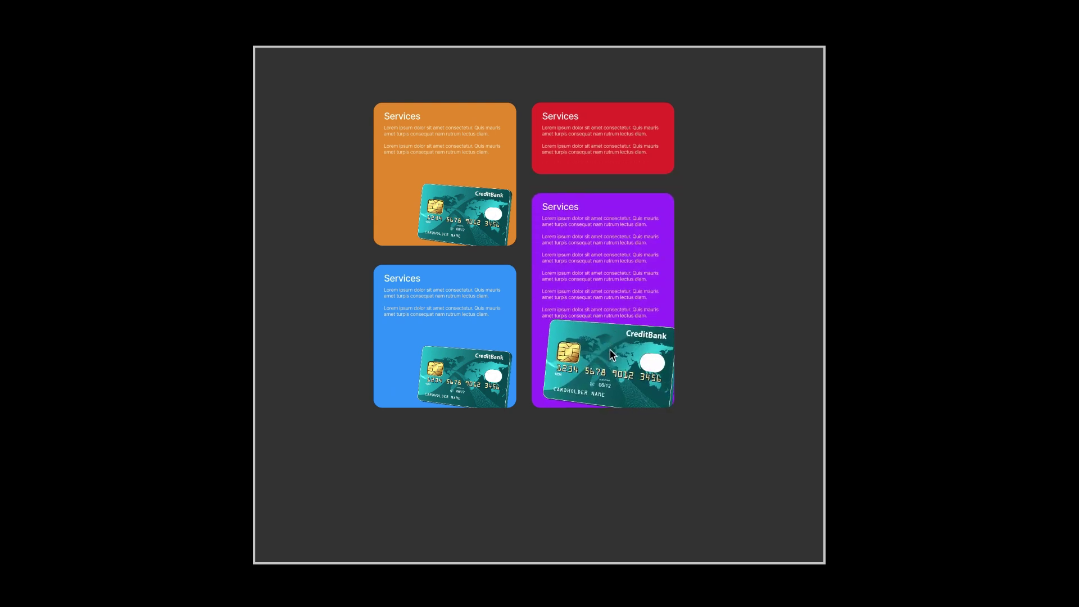
pyautogui.click(485, 191)
pyautogui.click(500, 386)
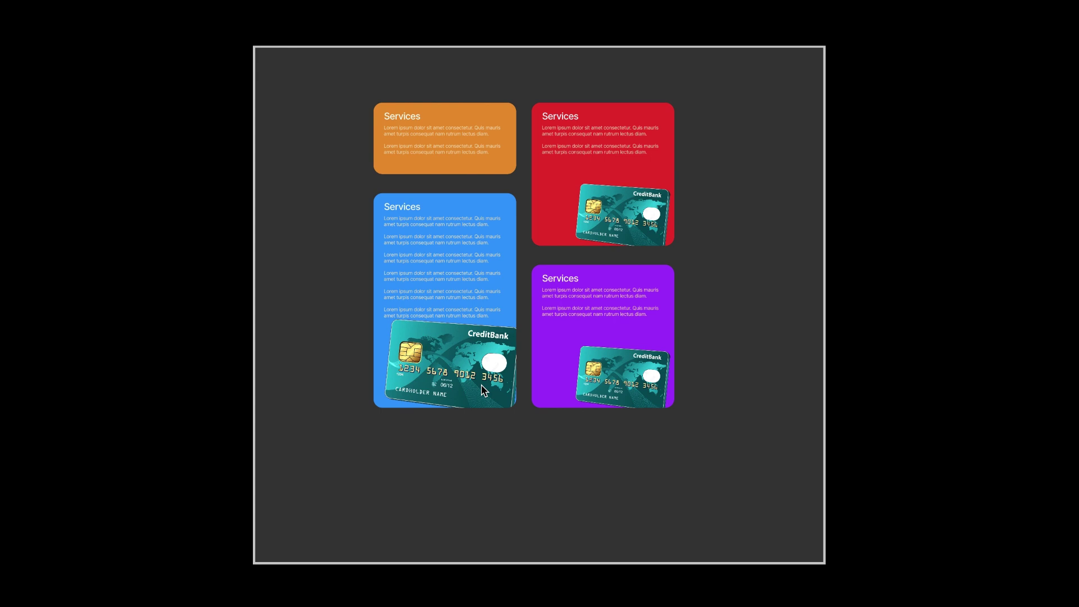